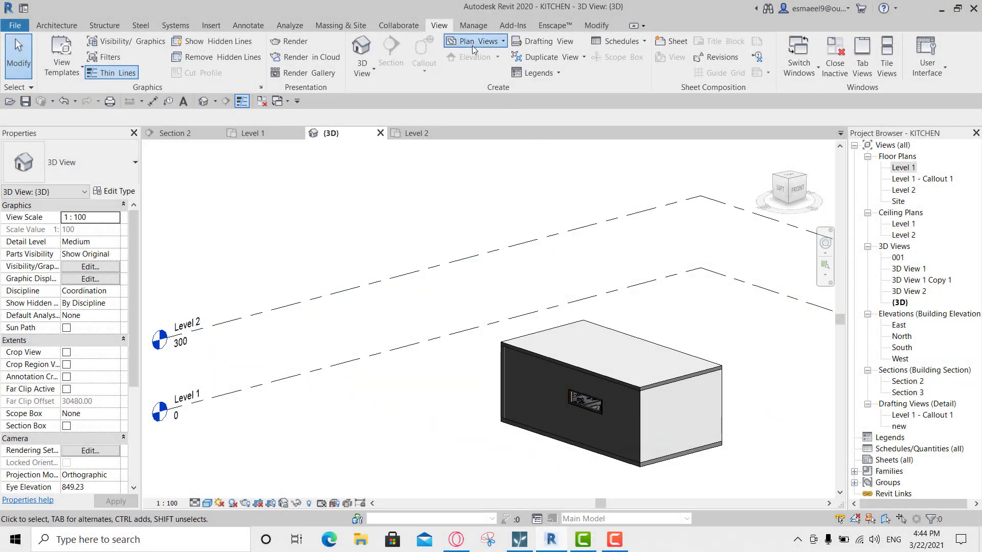
Copy Level 2 upward to create Level 3 at 570.
click(471, 44)
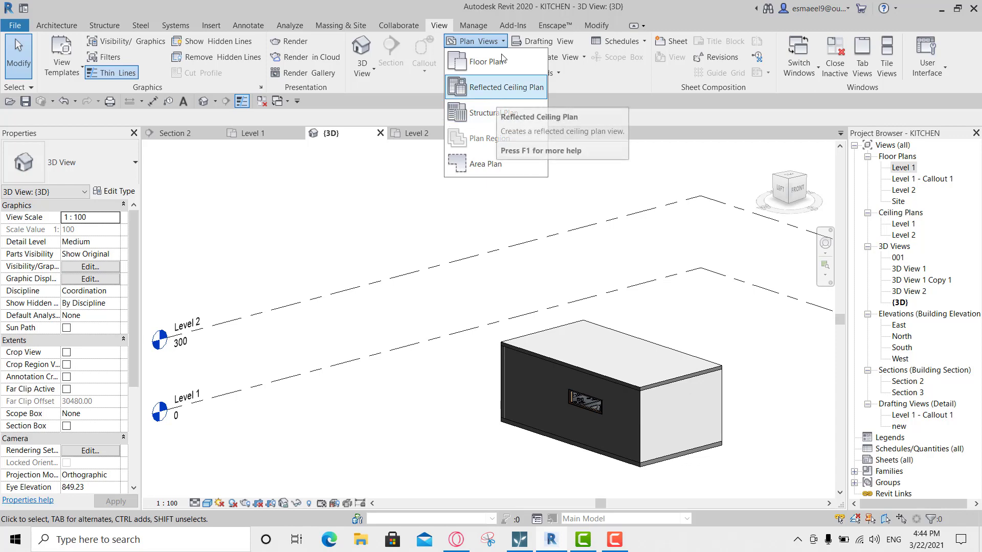
scroll(423, 201, down, 3)
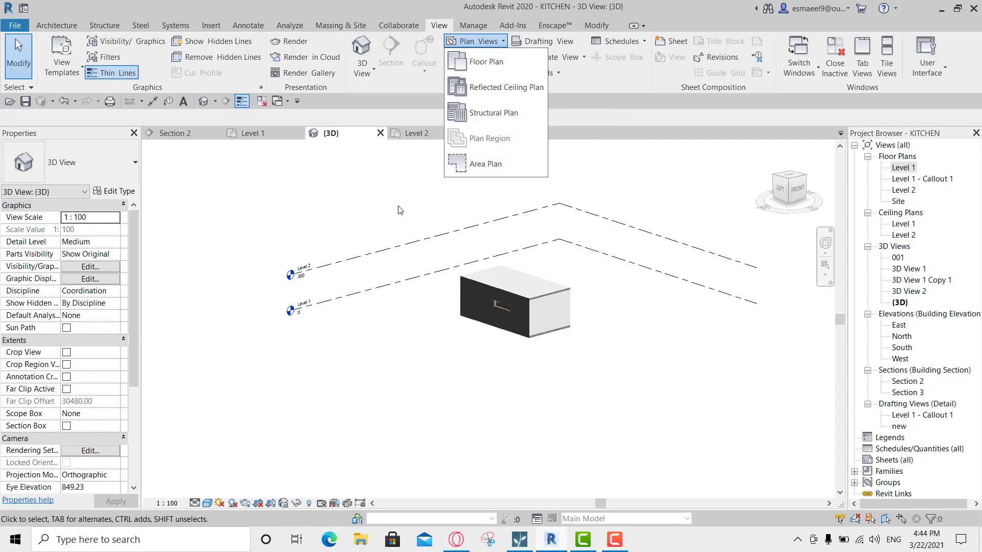
click(380, 201)
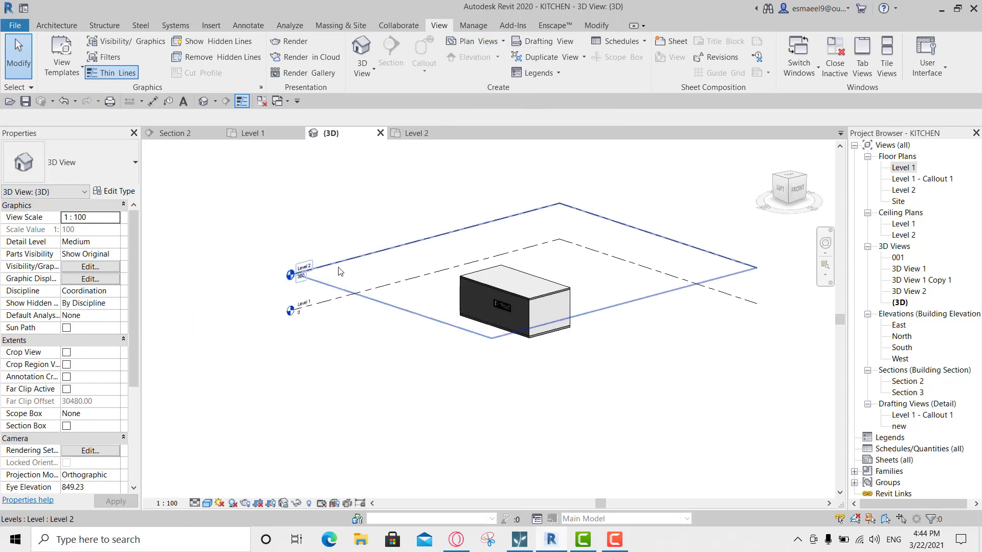
click(339, 271)
scroll(353, 265, up, 3)
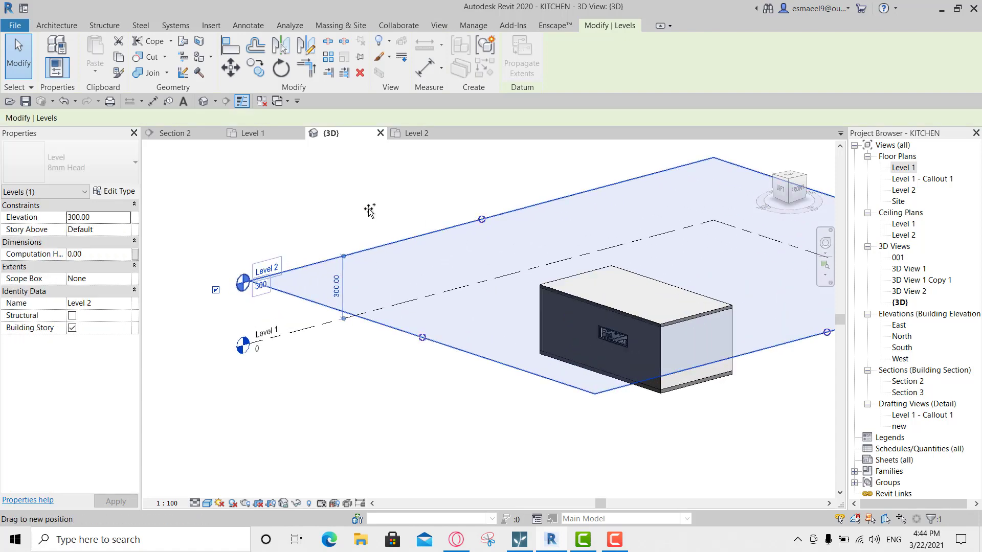
ctrl+drag(369, 210, 375, 198)
scroll(373, 230, down, 2)
Add Level 4 at 830, verify both new levels in the North elevation, and return to 3D.
key(Escape)
scroll(281, 243, up, 4)
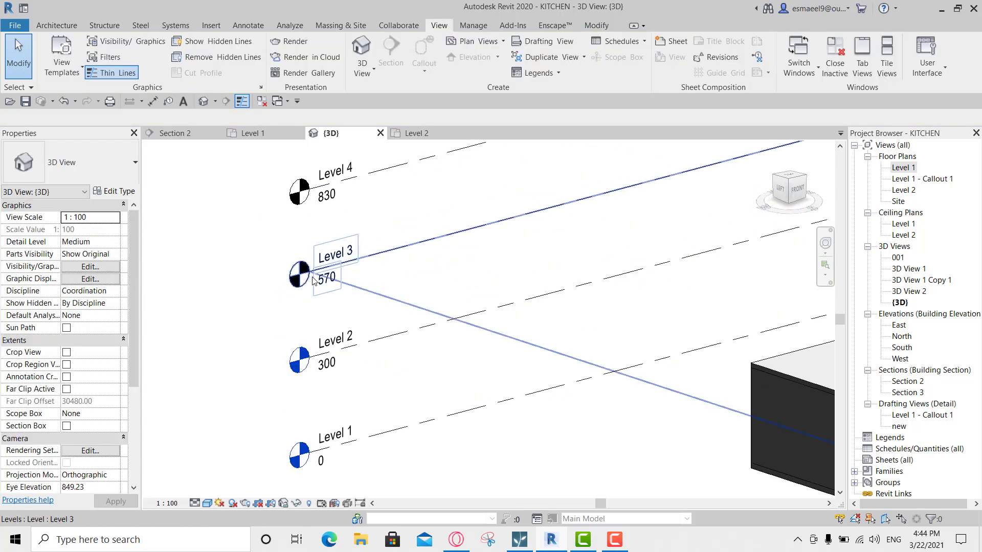
scroll(314, 281, up, 2)
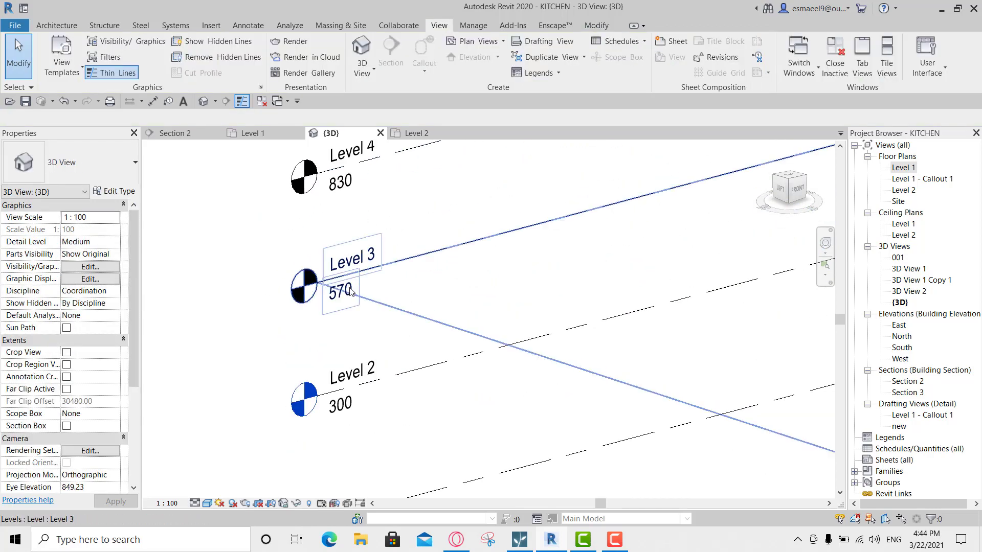
double_click(900, 335)
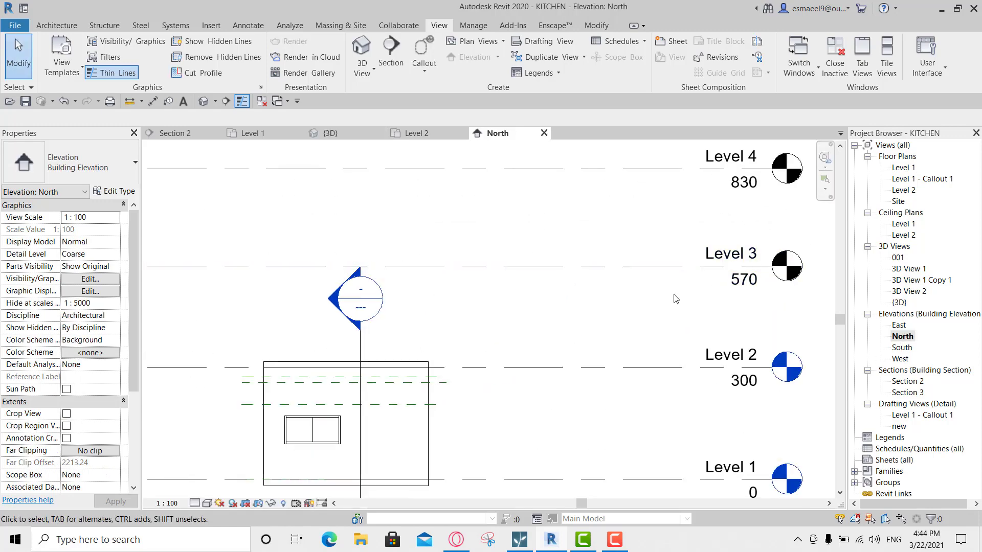
double_click(899, 302)
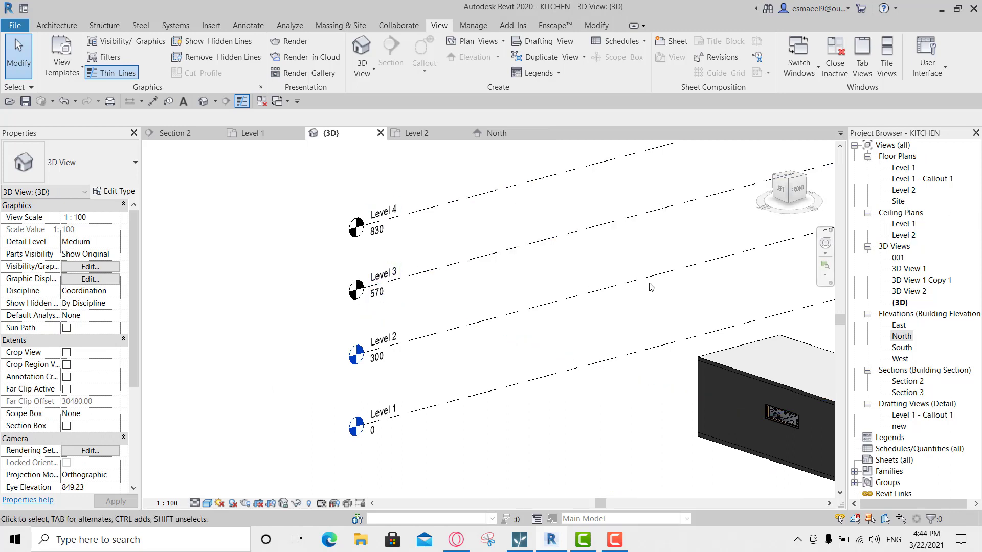
Create floor plan views for Level 3 and Level 4.
middle_drag(466, 246, 440, 270)
click(486, 43)
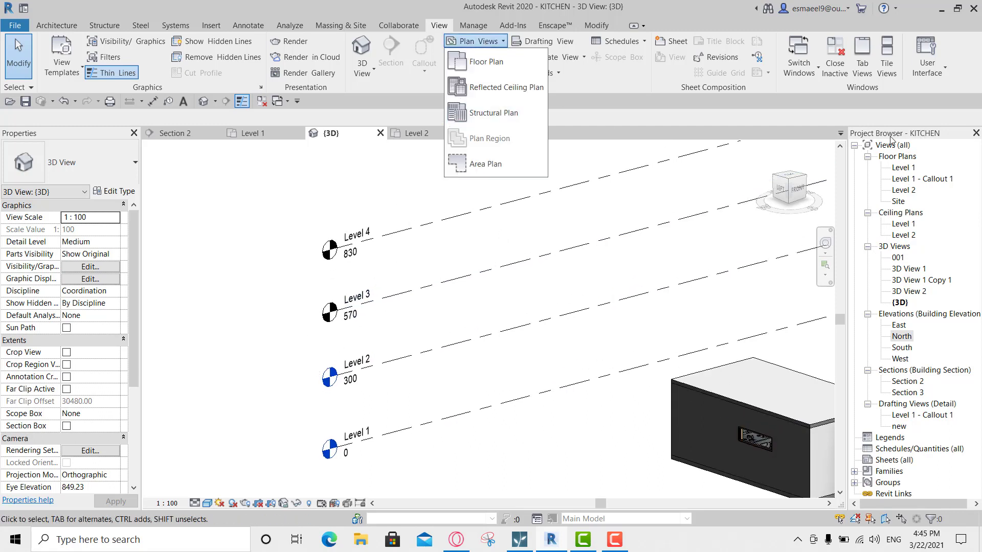
click(485, 62)
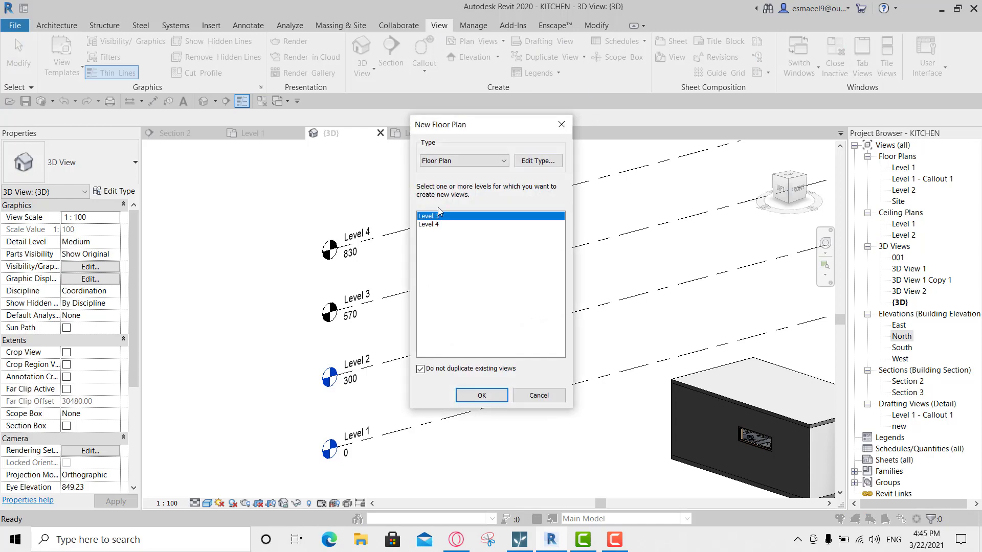
shift+click(433, 224)
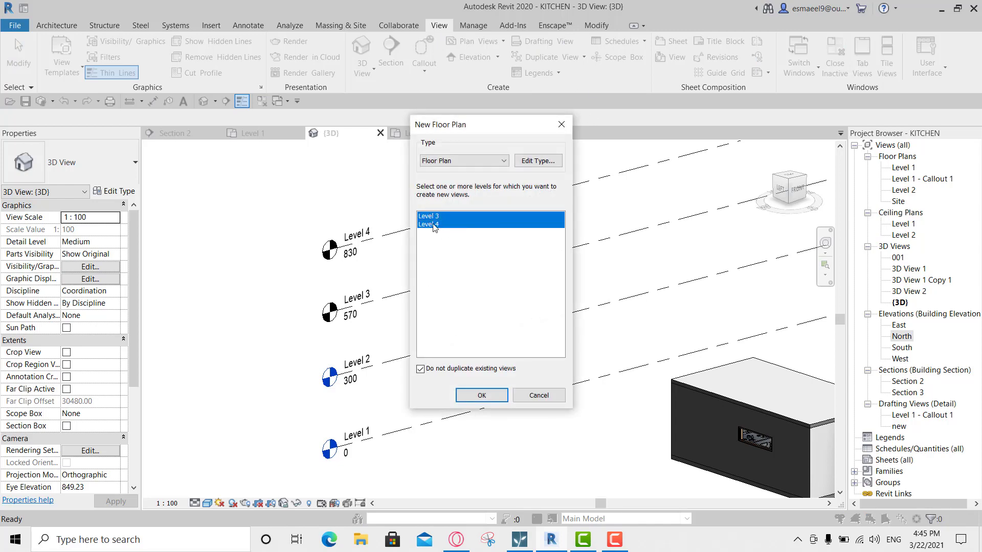
click(482, 396)
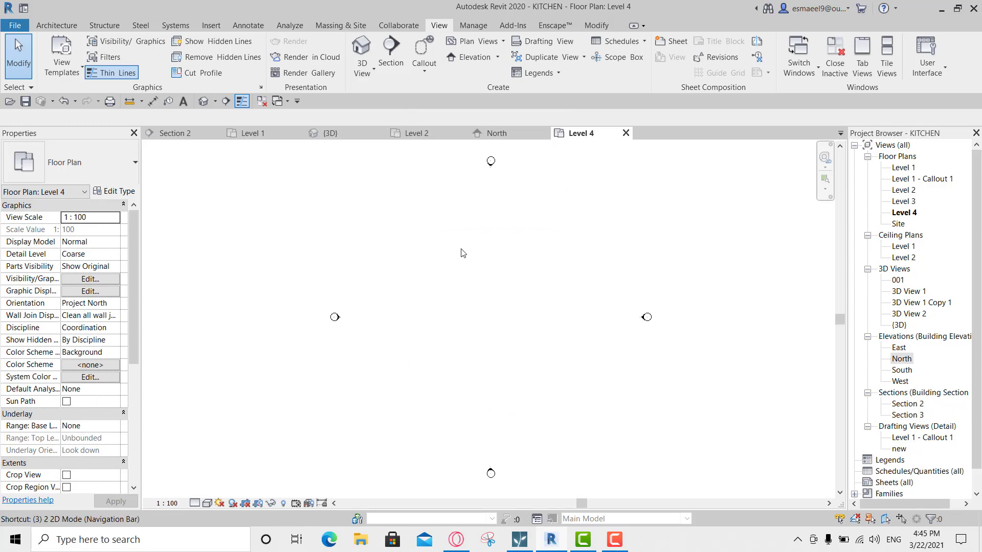
key(ctrl+Tab)
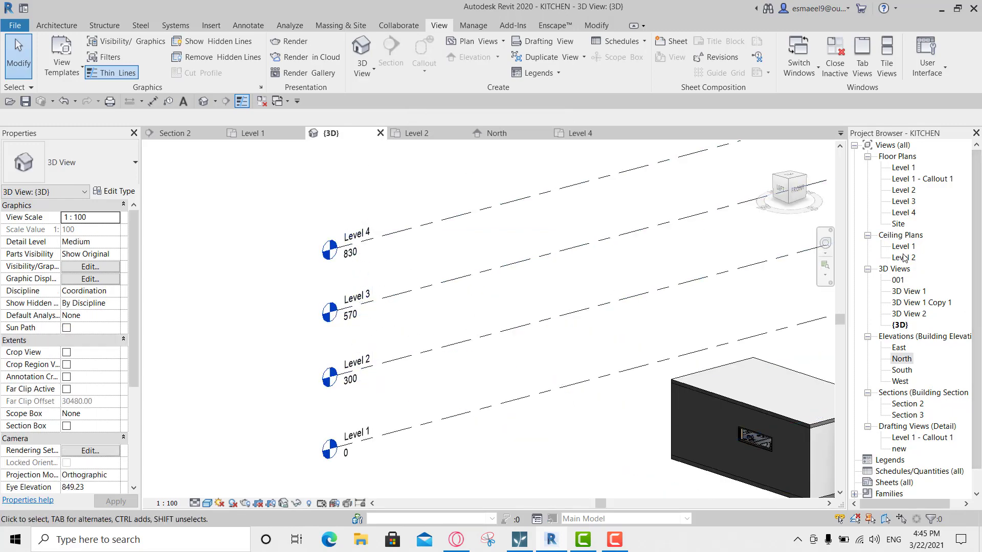
Create reflected ceiling plan views for Level 3 and Level 4.
click(466, 45)
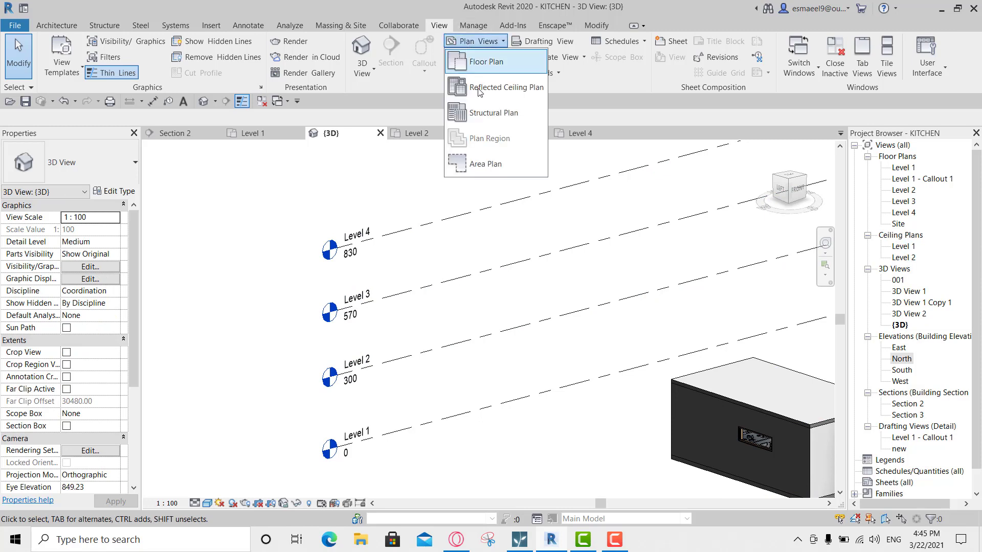
click(476, 88)
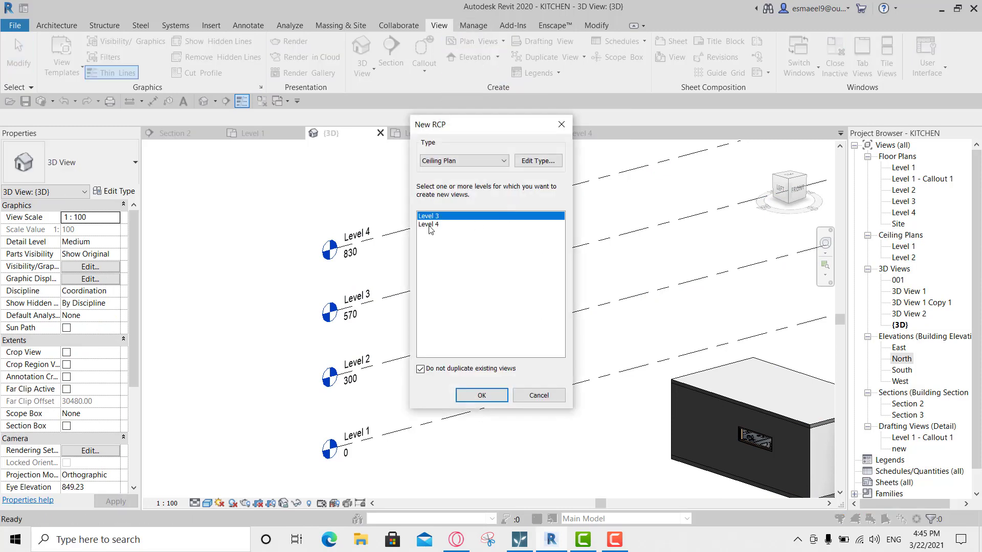
shift+click(431, 226)
click(481, 396)
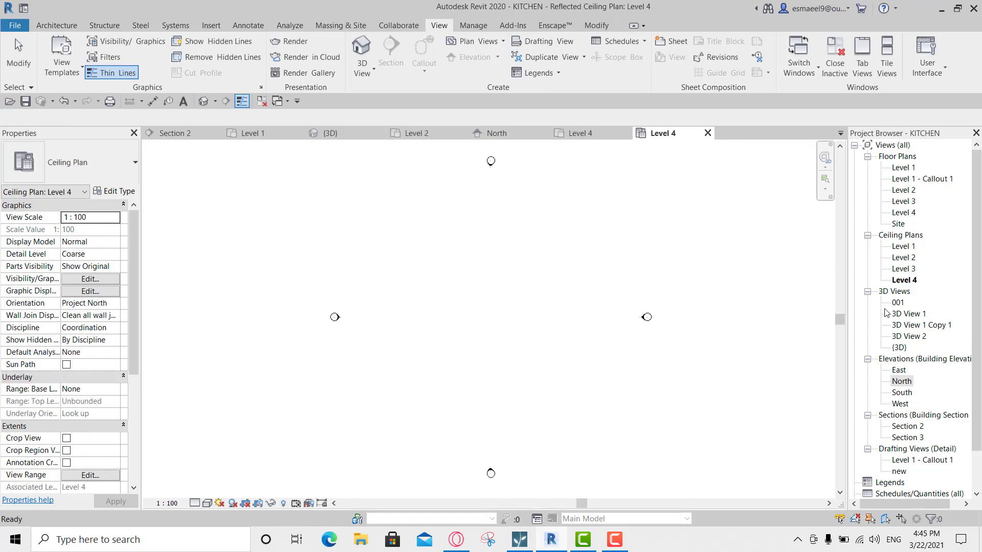
double_click(914, 172)
Zoom in on the kitchen box in 3D and glance at the Level 1 floor plan.
key(ctrl+Tab)
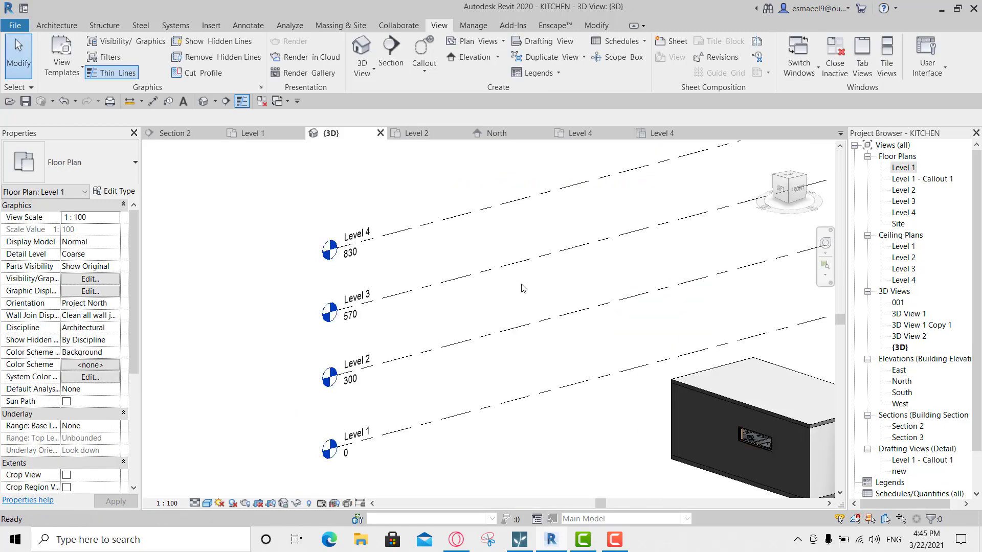
click(476, 41)
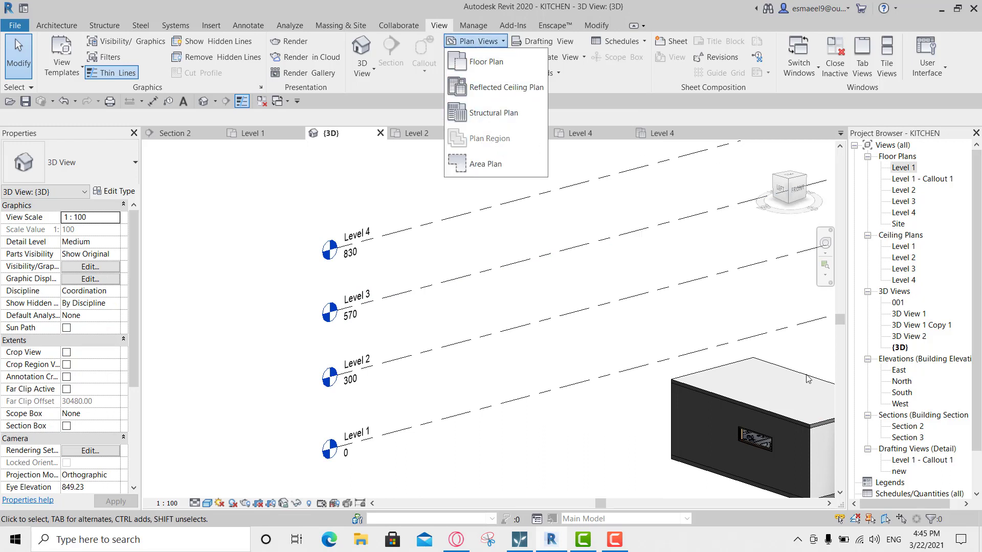
mouse_move(687, 341)
middle_down()
mouse_move(638, 373)
mouse_move(653, 388)
middle_up()
scroll(637, 373, up, 3)
scroll(556, 389, up, 2)
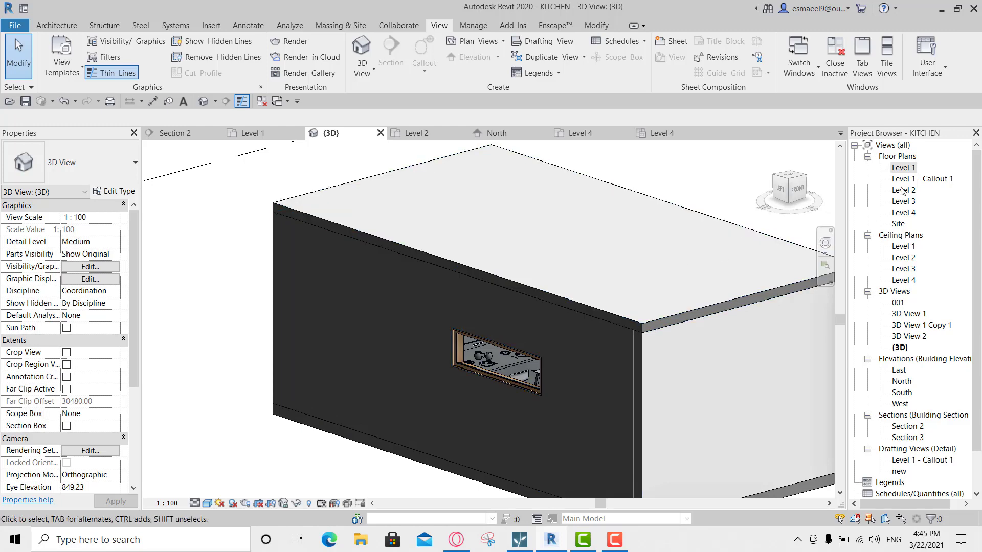
double_click(903, 168)
scroll(540, 401, down, 3)
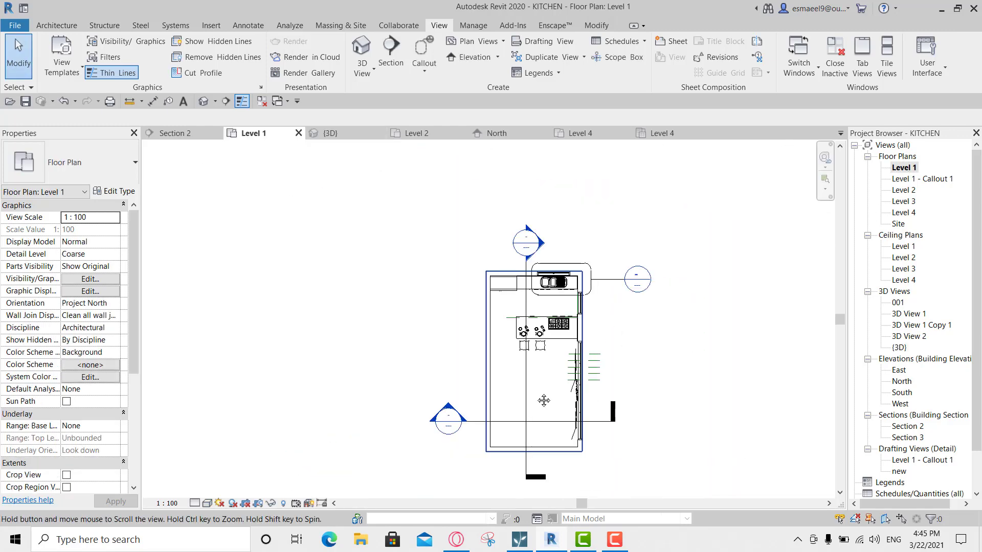
scroll(504, 370, up, 2)
Select the window in the kitchen wall in the 3D view.
key(ctrl+Tab)
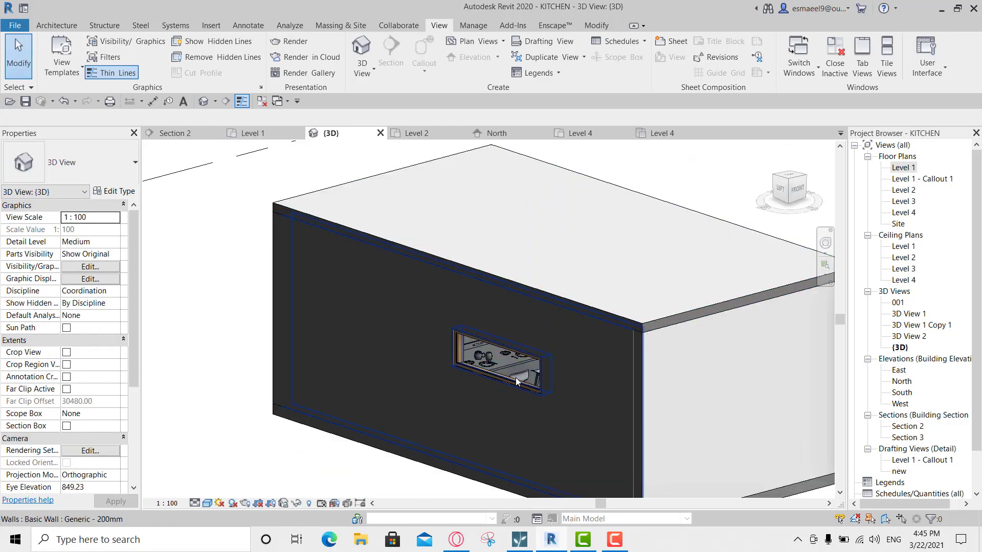
scroll(509, 378, up, 4)
click(509, 378)
key(Escape)
click(373, 353)
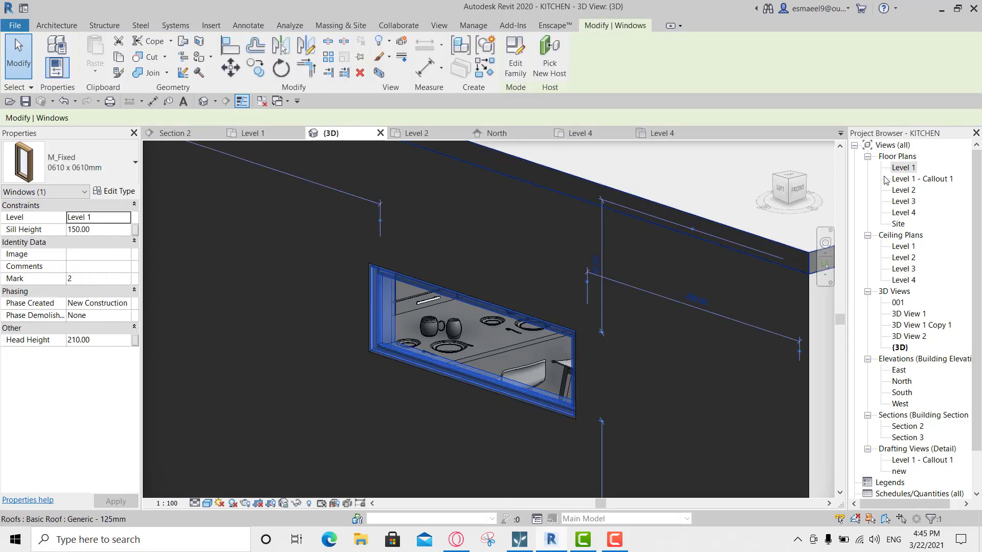
Show the Level 1 plan's View Range: top 230, cut plane 120, bottom 0.
double_click(902, 167)
scroll(550, 309, up, 3)
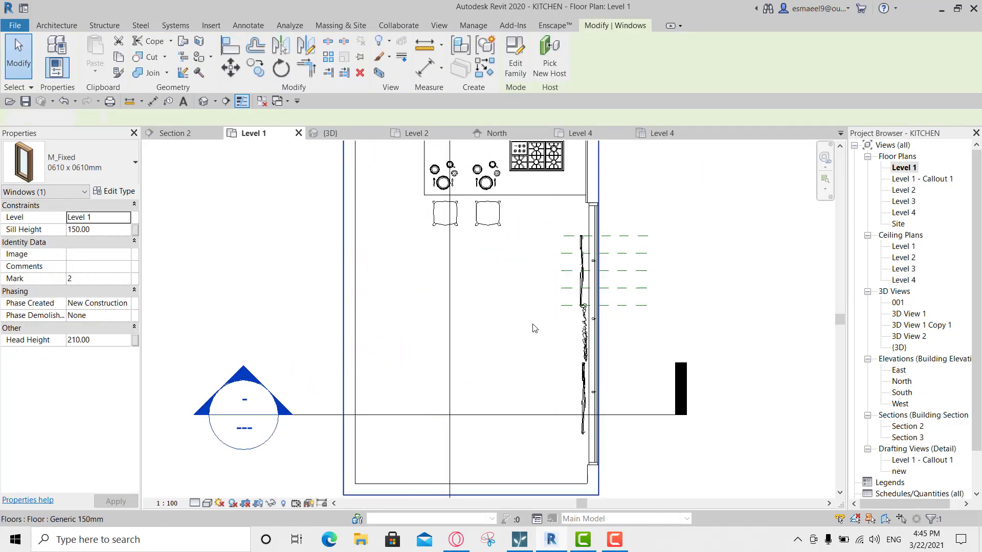
key(Escape)
key(r)
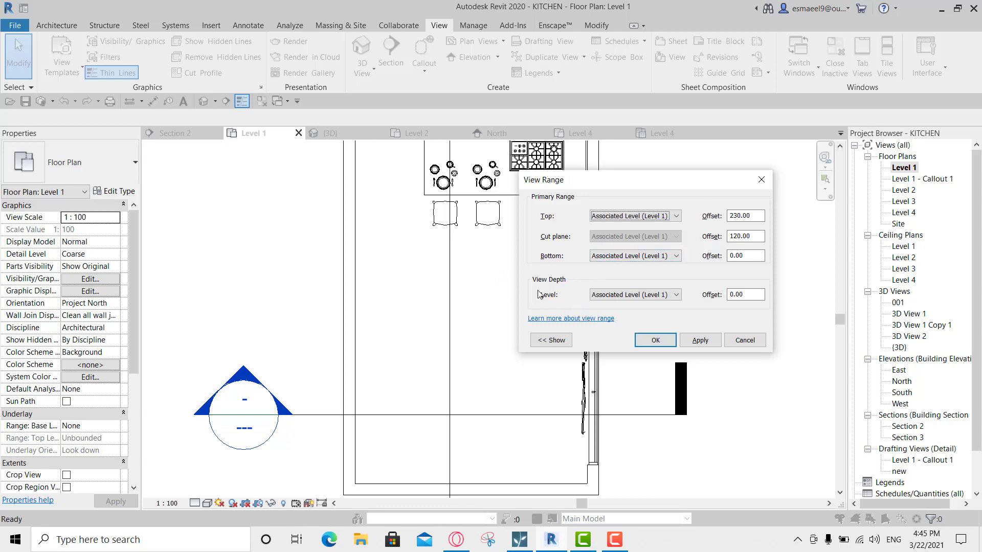
Close the Level 1 View Range, then reopen it with VR and close it unchanged.
click(760, 180)
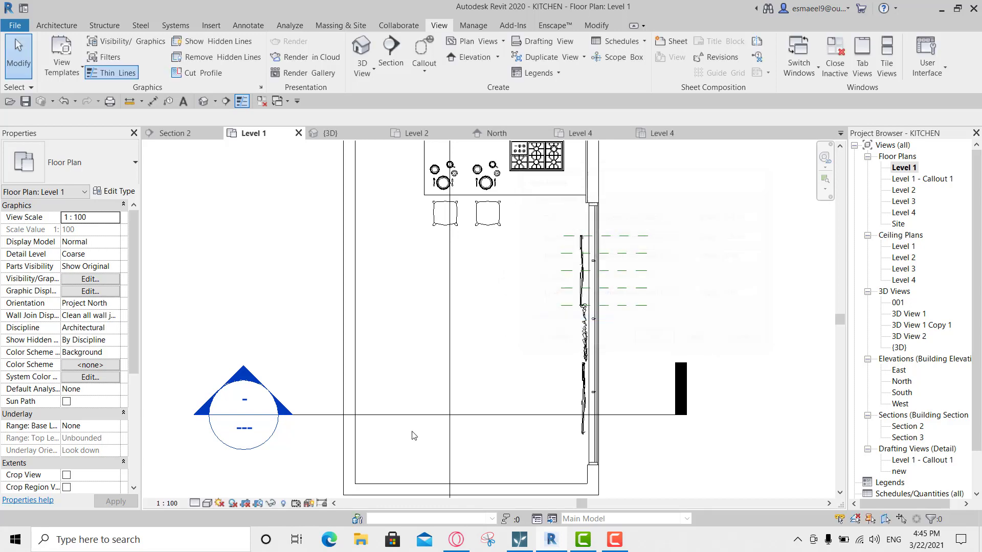
middle_drag(322, 368, 335, 360)
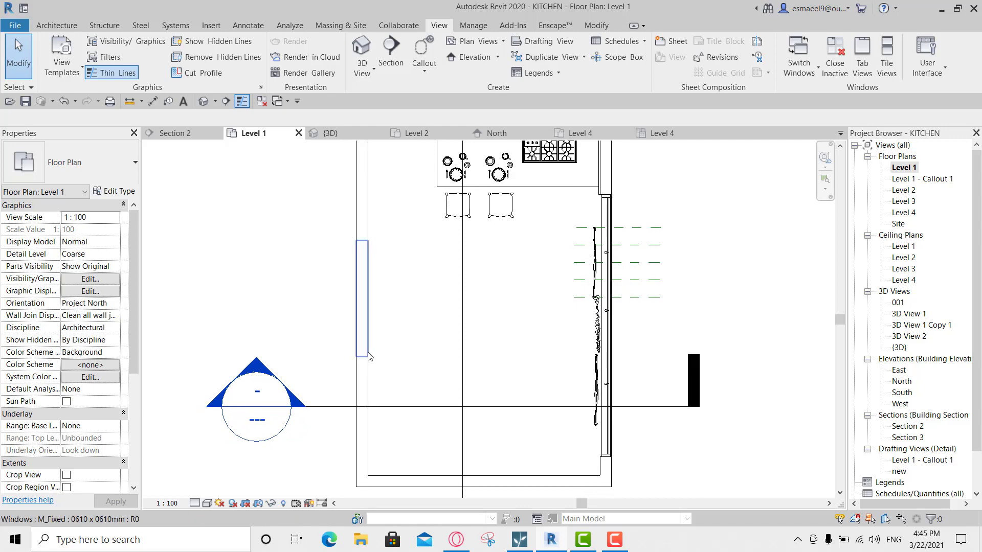
key(v)
key(r)
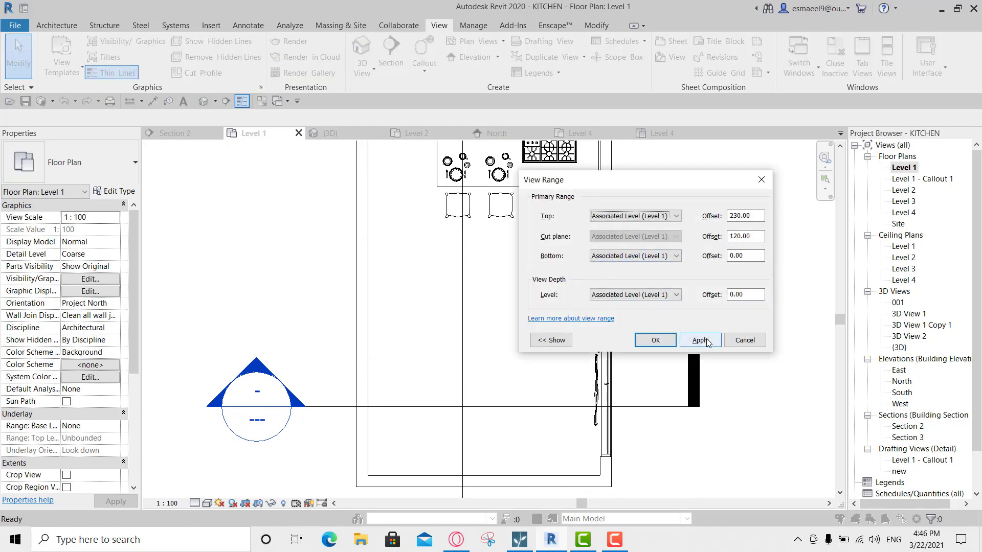
click(744, 340)
Inspect the high window selected in 3D, then return to the Level 1 plan with nothing selected.
key(ctrl+Tab)
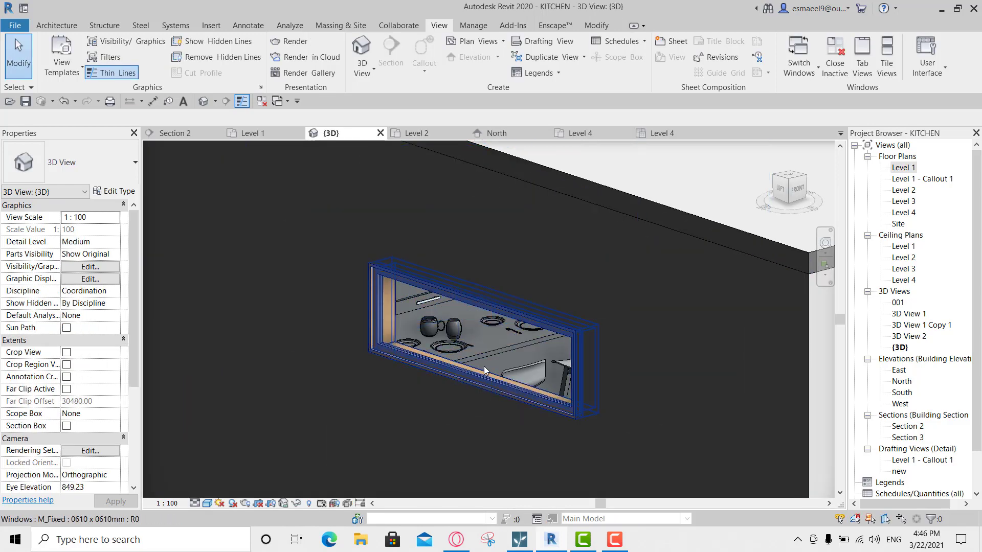
scroll(484, 366, down, 3)
click(460, 327)
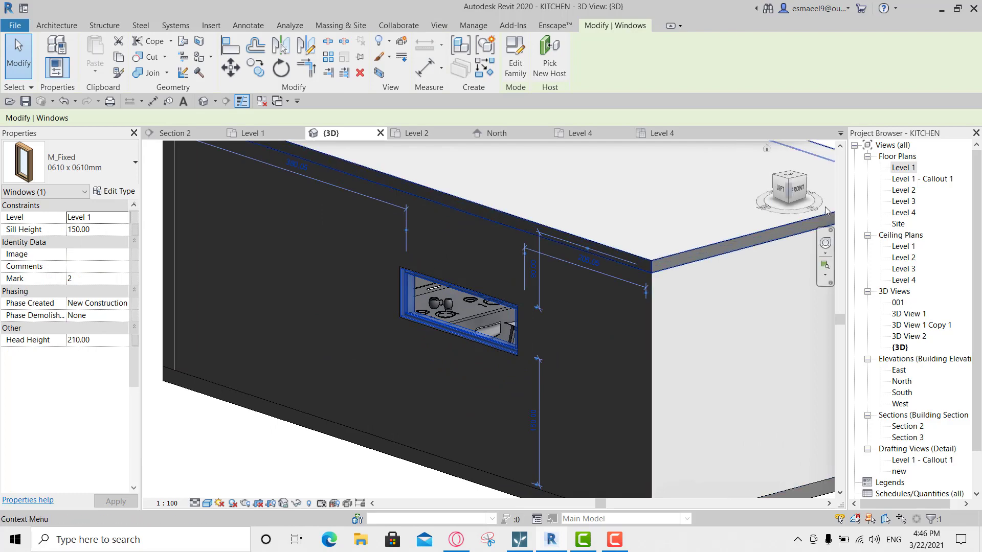
key(ctrl+Tab)
scroll(527, 300, down, 2)
scroll(526, 300, up, 2)
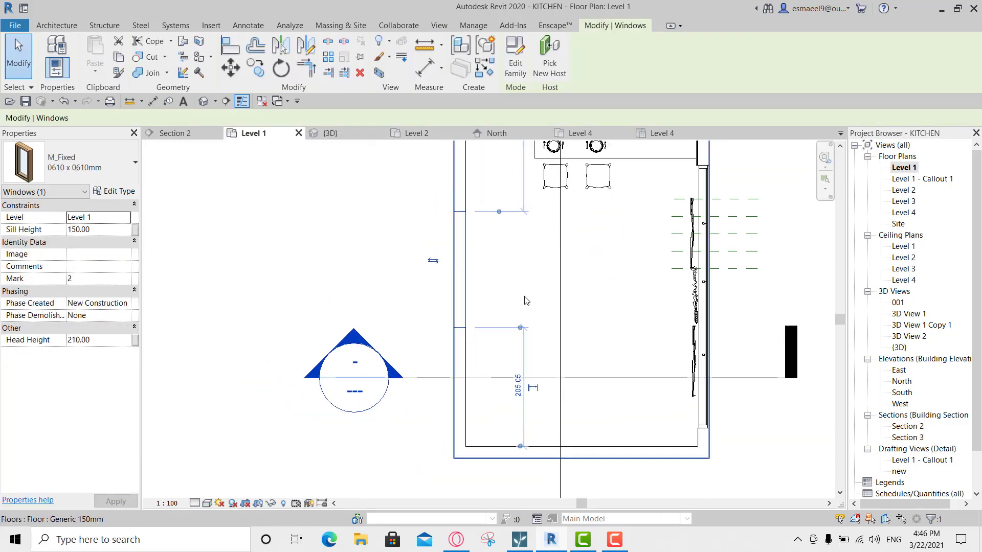
key(Escape)
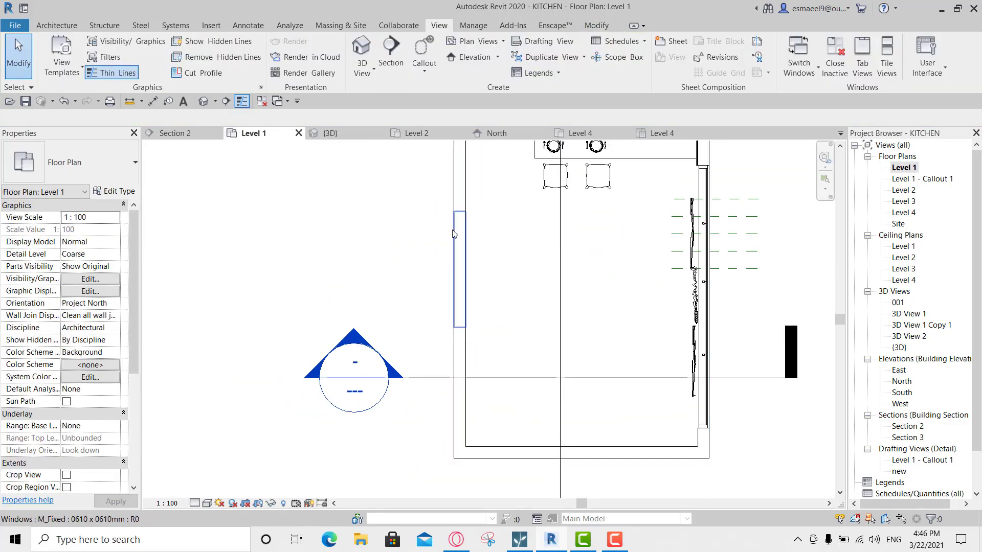
Sketch a rectangular plan region boundary around the window on the Level 1 plan.
click(474, 41)
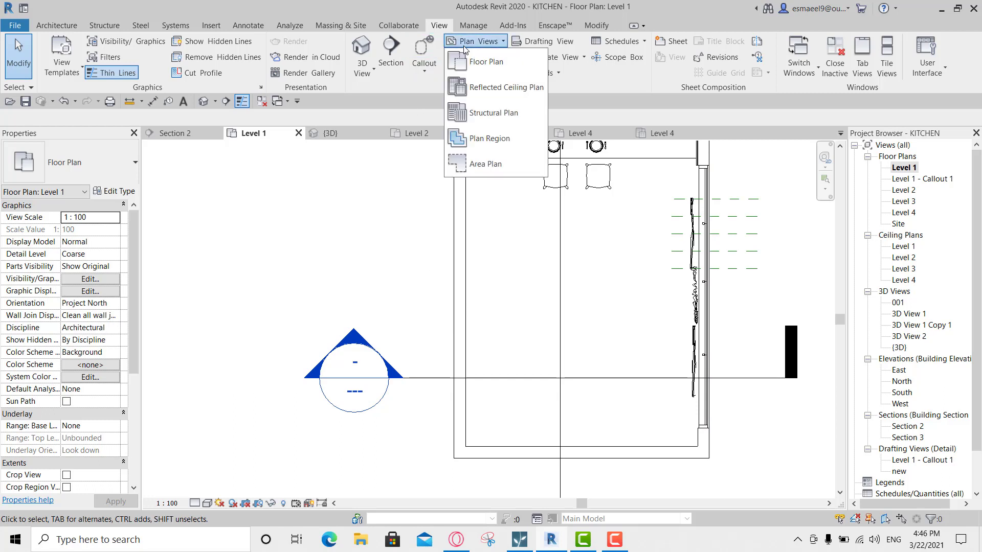
click(486, 138)
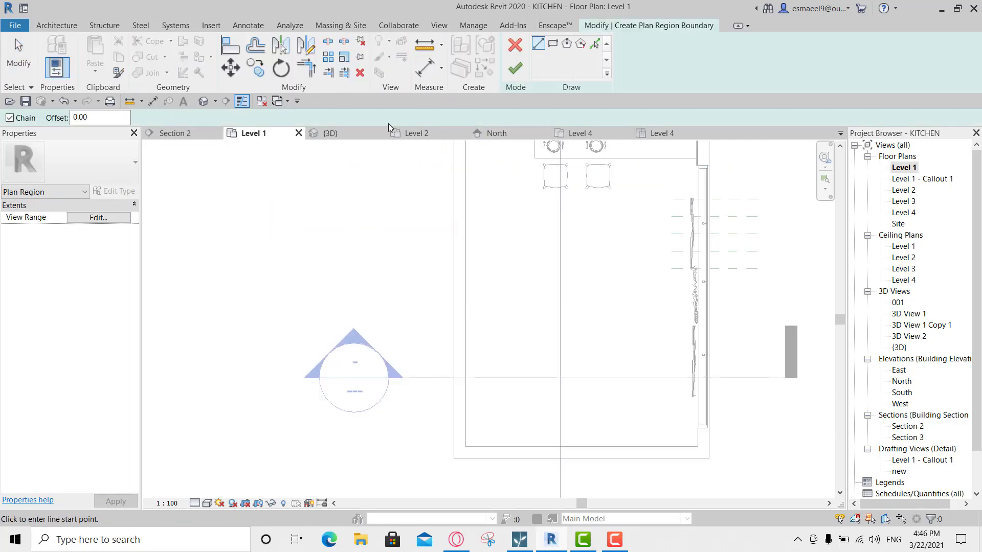
click(552, 44)
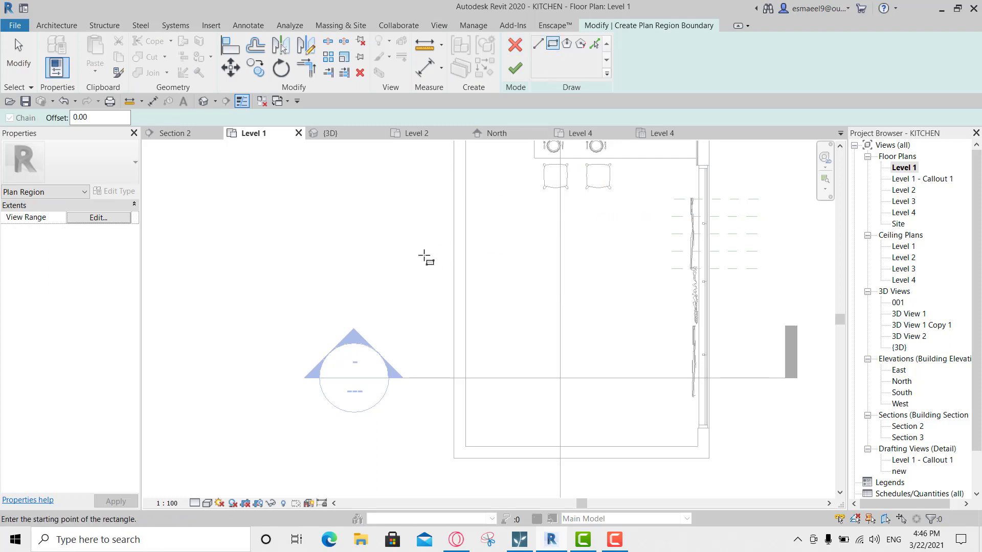
click(423, 251)
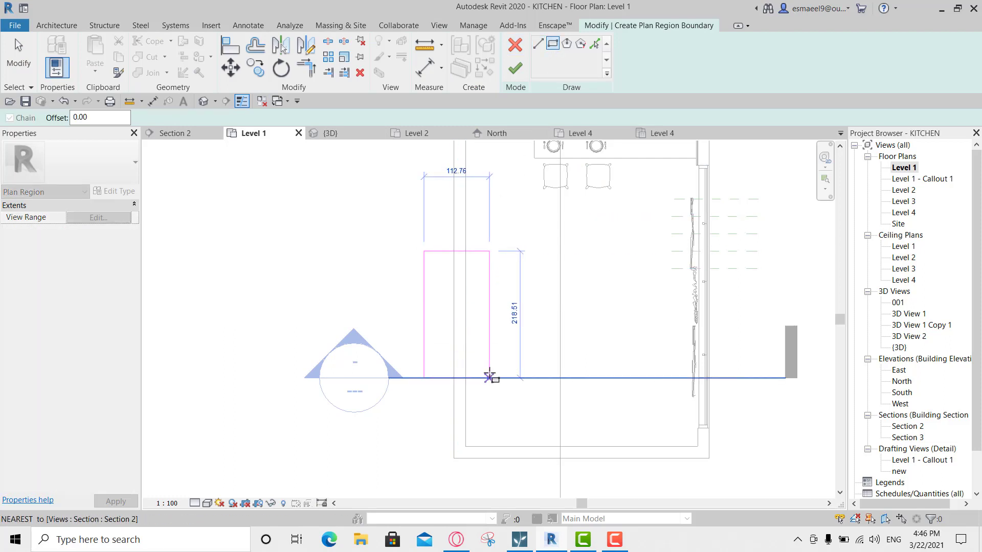
click(487, 361)
key(Escape)
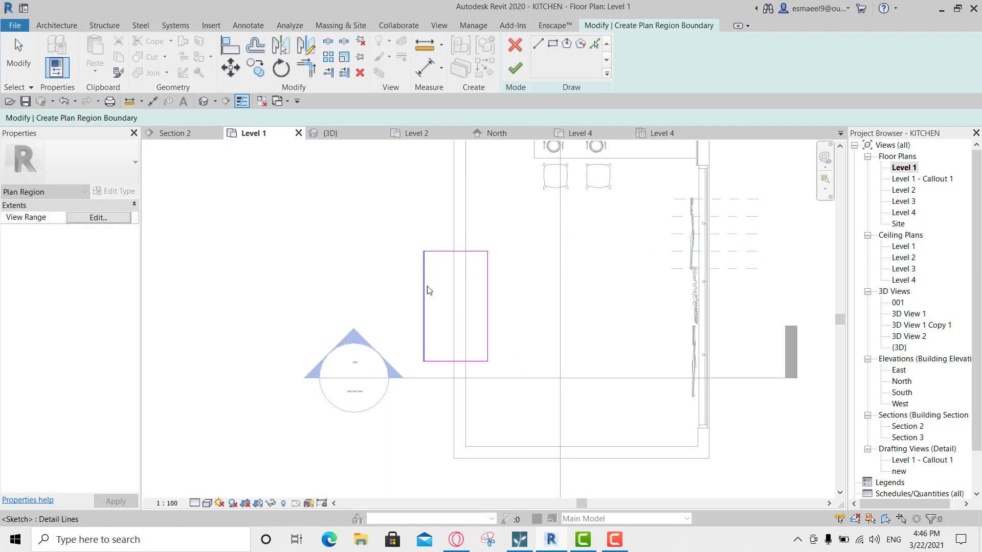
Move the boundary's side edges closer to the window and finish the region sketch.
click(425, 289)
drag(446, 294, 470, 291)
click(506, 246)
click(487, 292)
scroll(486, 296, up, 3)
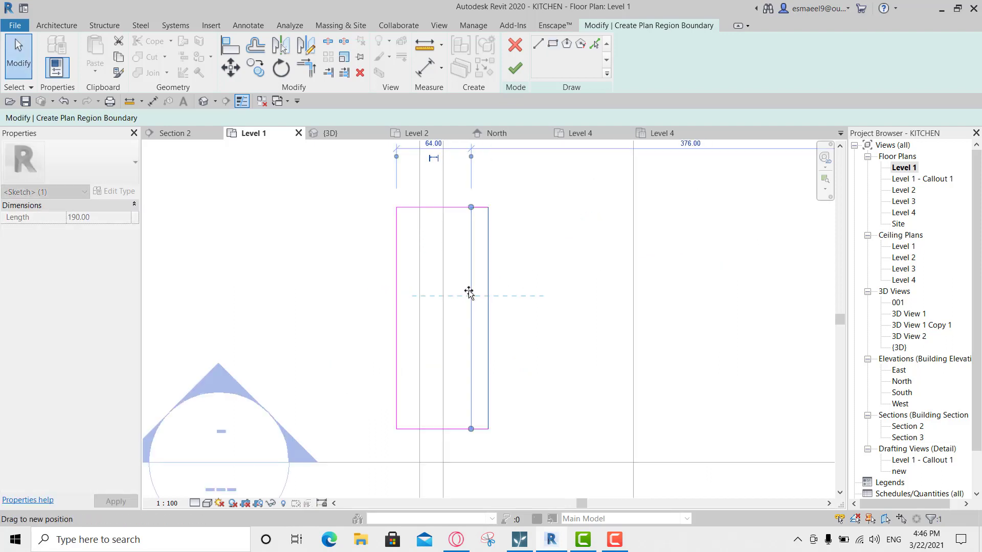
scroll(481, 215, down, 3)
click(515, 68)
Stretch the plan region's top edge upward to cover the whole window.
click(407, 283)
scroll(437, 264, up, 1)
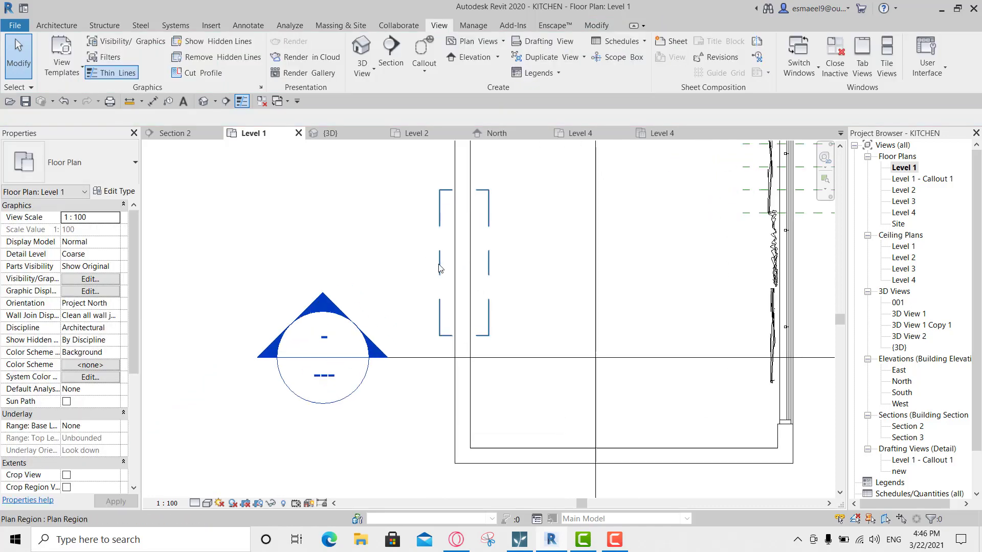
scroll(437, 263, up, 1)
scroll(488, 287, down, 3)
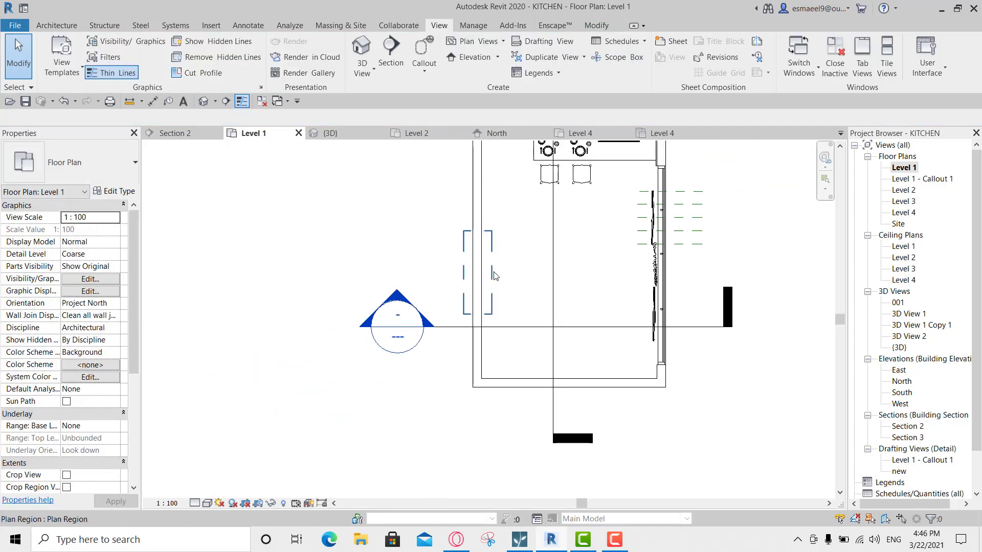
click(472, 233)
scroll(473, 227, up, 3)
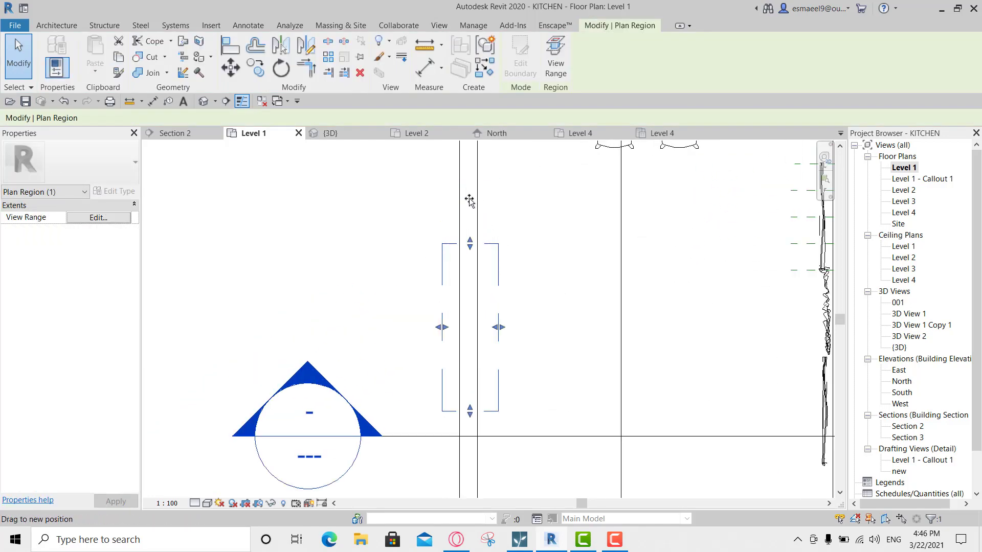
key(Escape)
drag(468, 198, 472, 192)
Reselect the plan region and pan it toward the centre of the view.
click(461, 232)
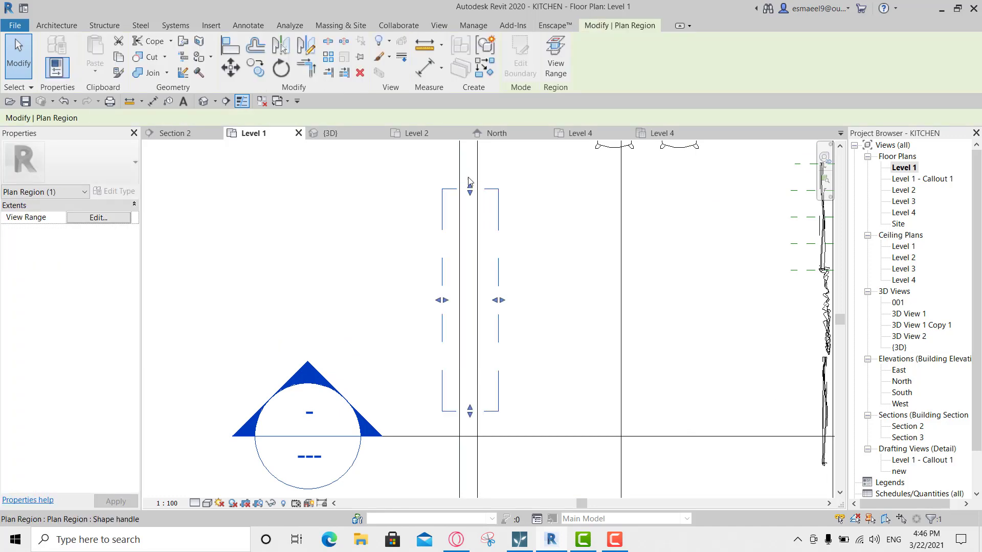
scroll(458, 255, down, 3)
key(Escape)
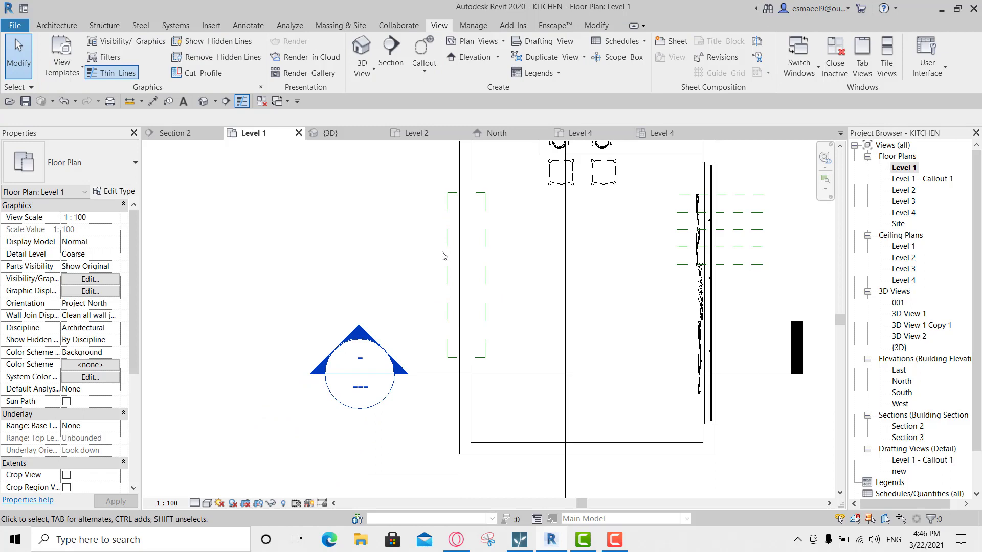
click(447, 256)
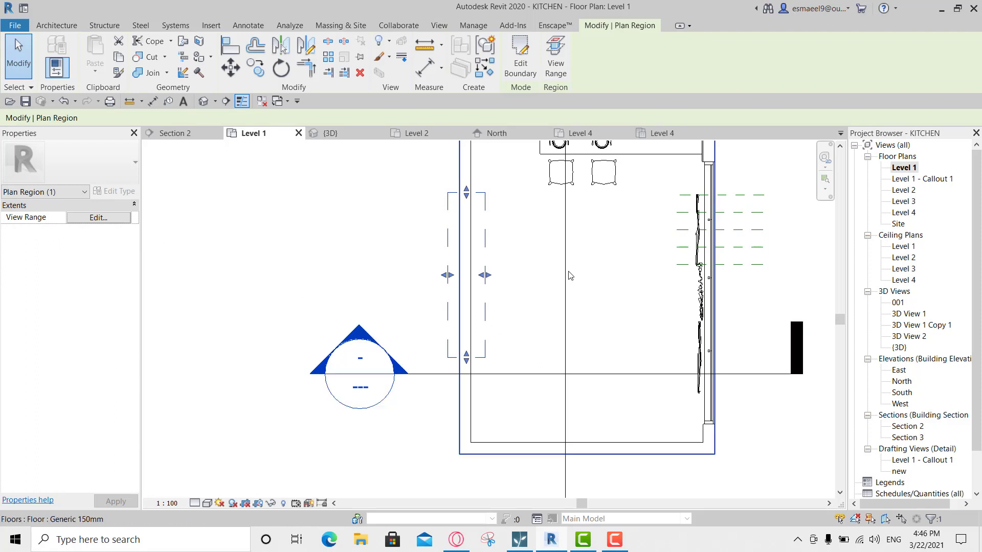
middle_drag(568, 276, 474, 300)
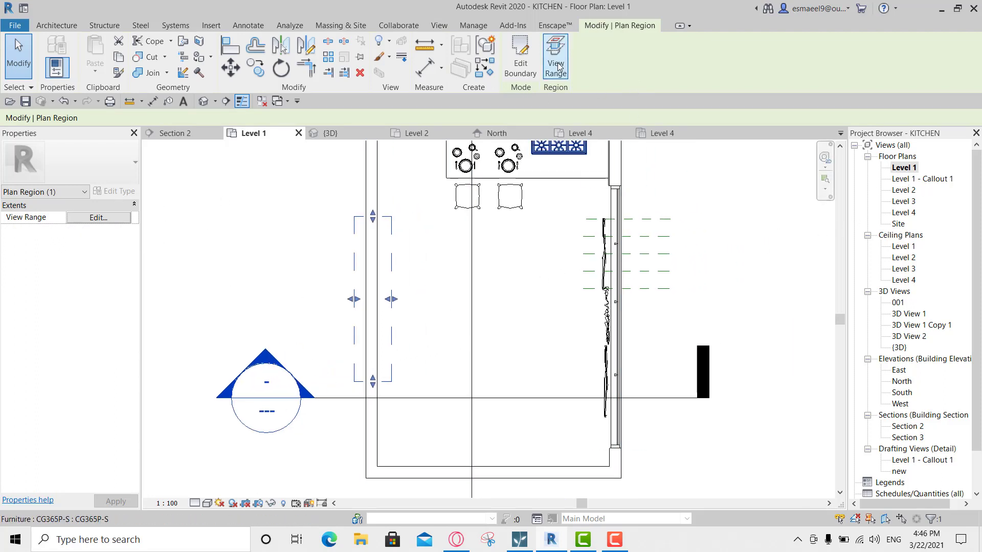
Review the plan region's View Range offsets from Properties and close the dialog.
click(91, 219)
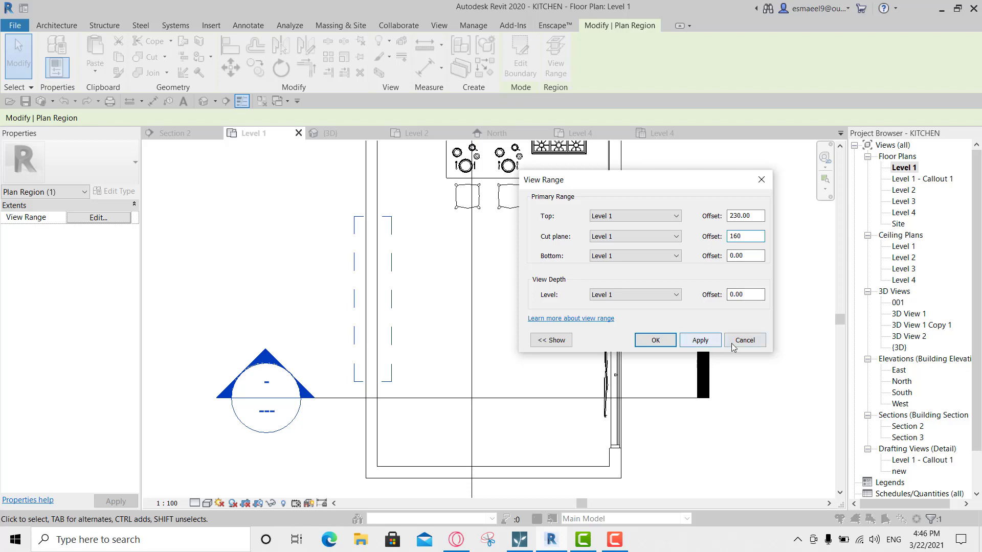
click(643, 344)
key(Escape)
scroll(364, 296, up, 3)
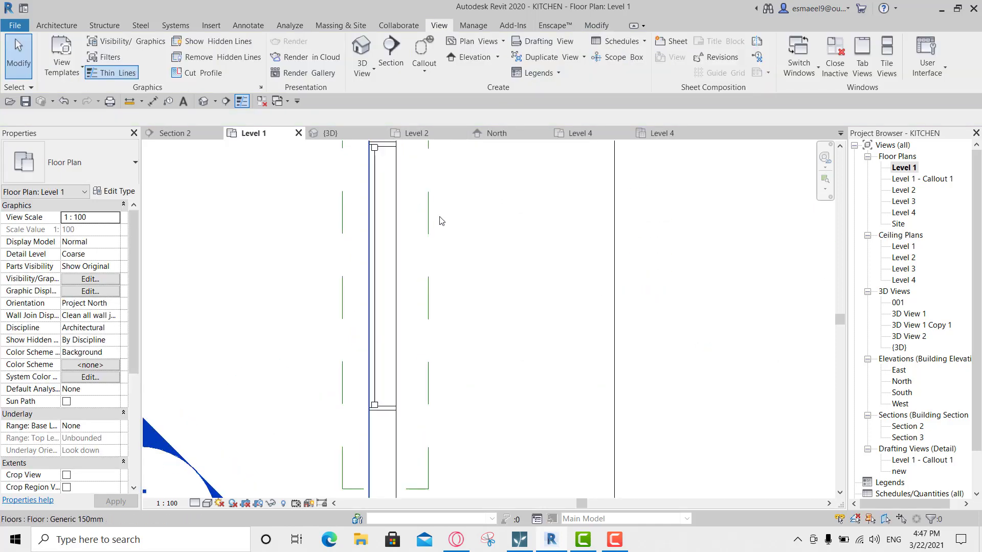
scroll(355, 282, down, 2)
scroll(390, 228, down, 1)
scroll(397, 258, down, 1)
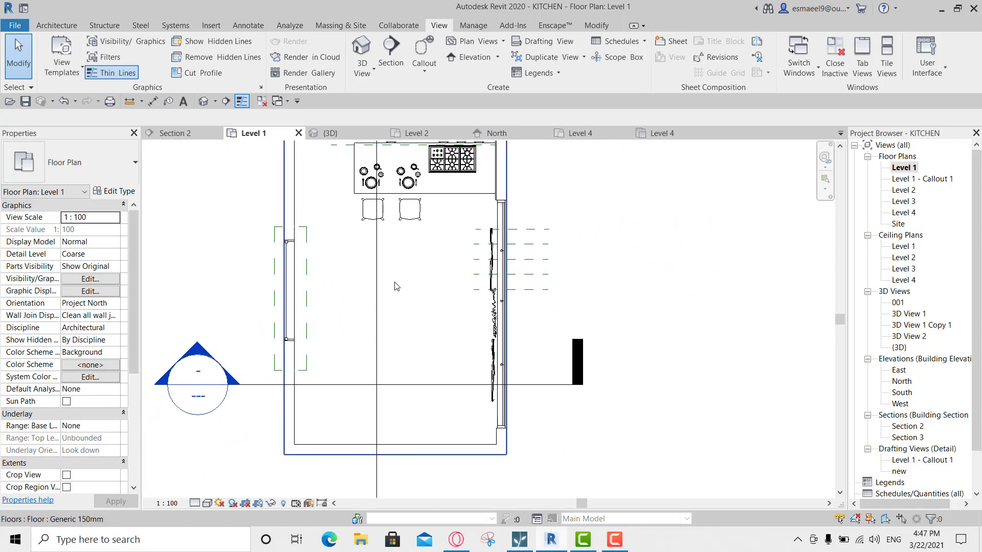
Reselect the plan region, reopen its View Range with VR, and close it without changes.
click(274, 272)
key(Escape)
key(v)
key(r)
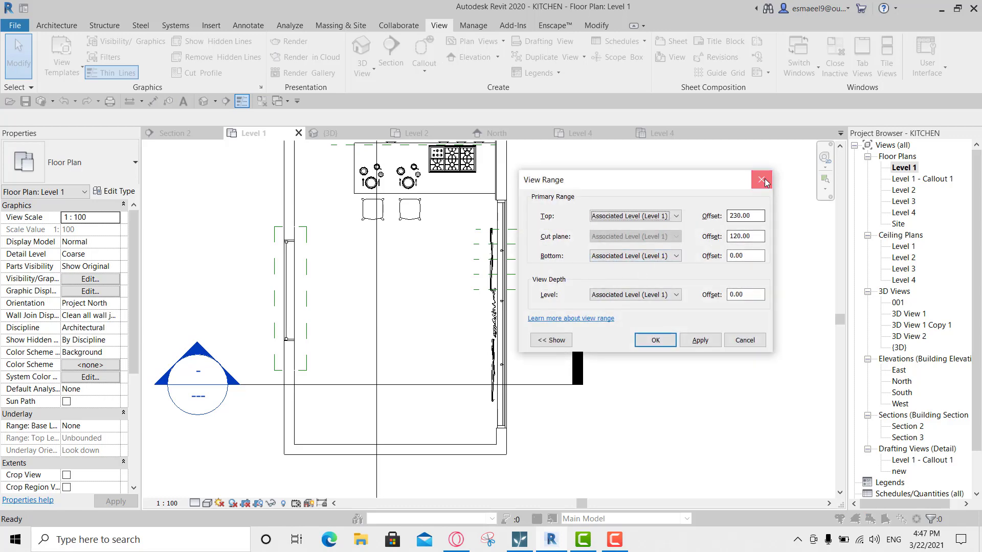
click(762, 180)
Pan and zoom the Level 1 kitchen plan to centre the window area.
middle_drag(302, 264, 335, 280)
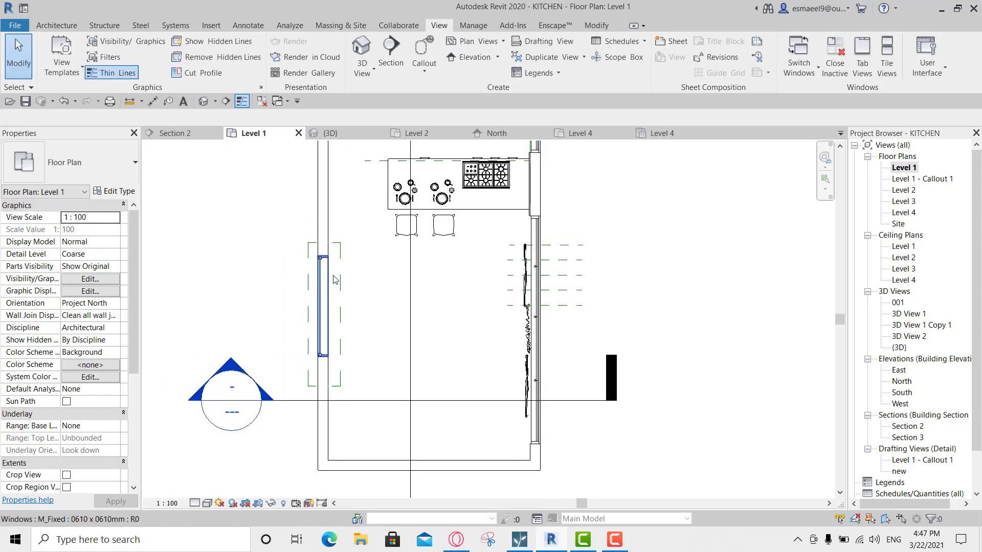
scroll(299, 271, up, 1)
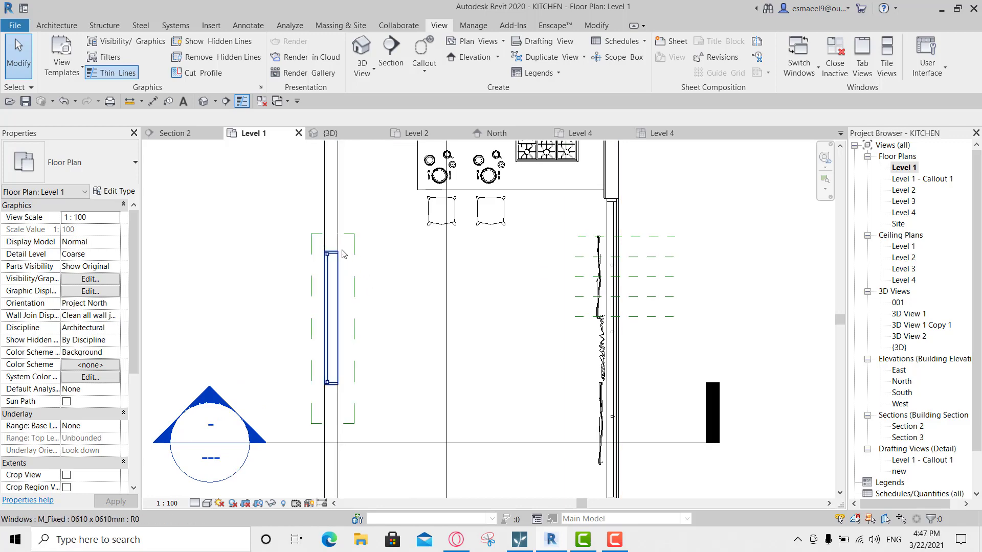
scroll(337, 265, down, 2)
middle_drag(338, 265, 295, 278)
scroll(508, 259, up, 1)
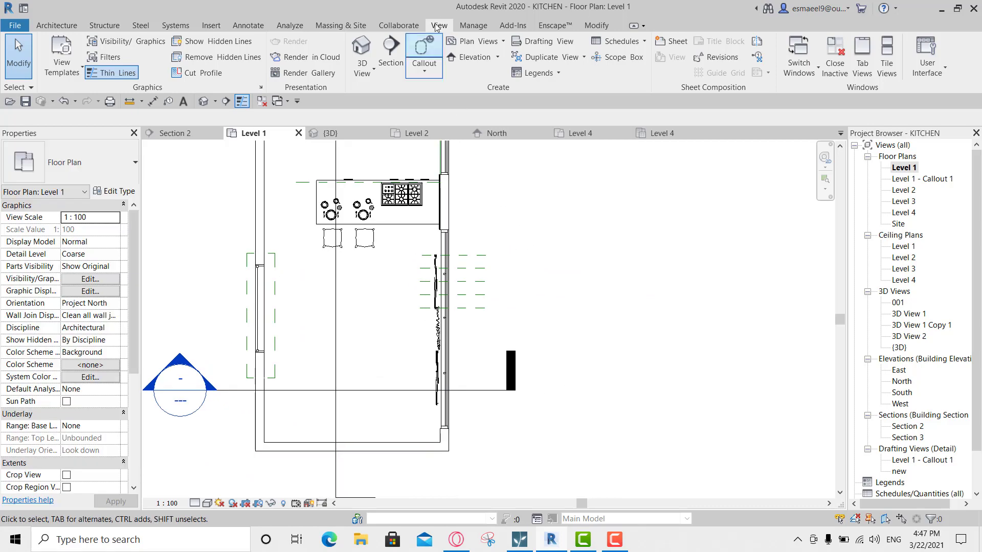
Switch to the Architecture tab and consult the YouTube area-plan tutorial before returning to Revit.
click(479, 44)
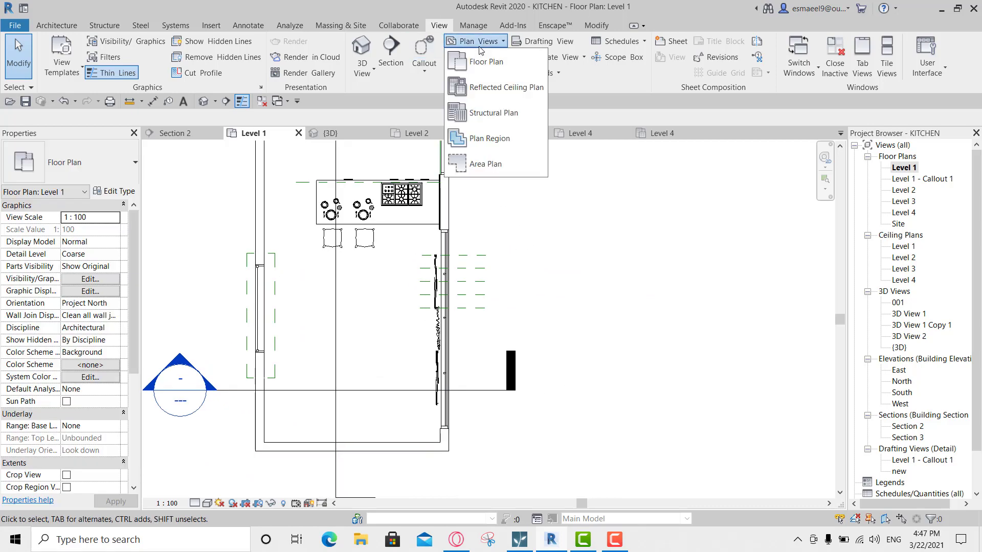
click(498, 167)
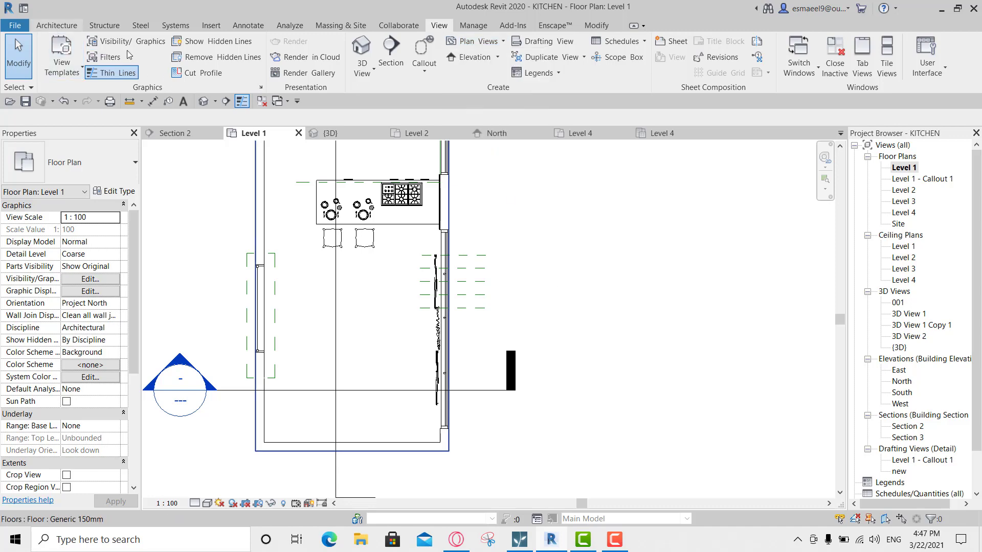
click(53, 23)
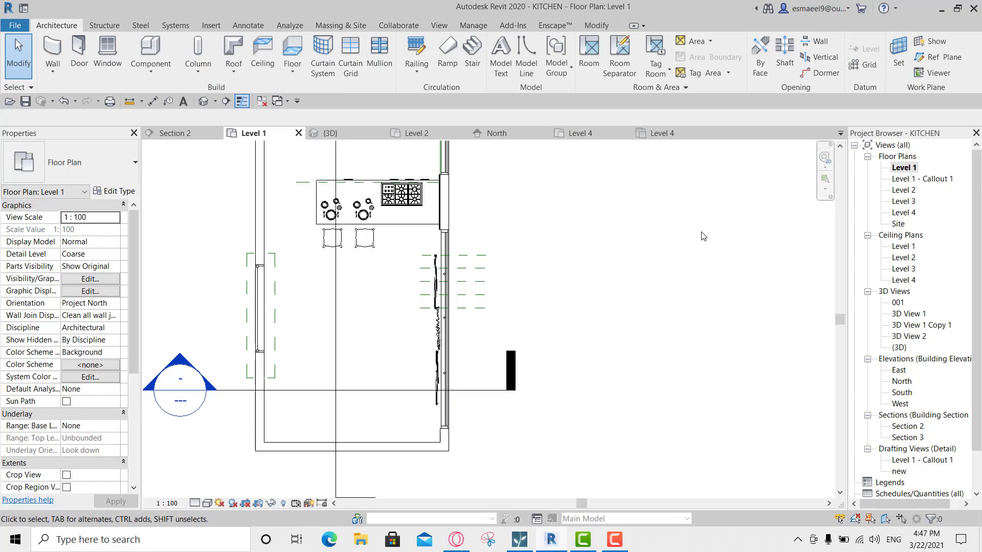
click(456, 537)
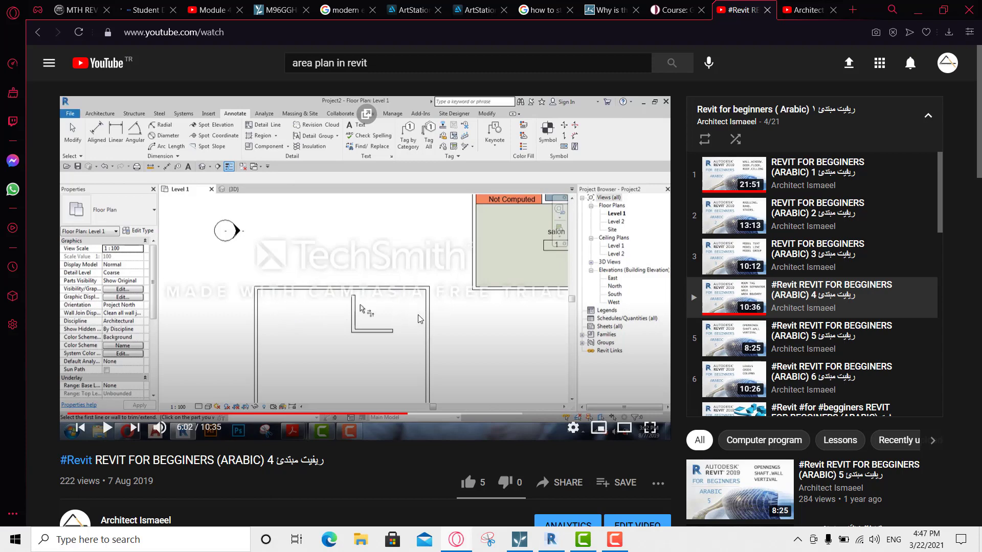
mouse_move(813, 296)
click(550, 540)
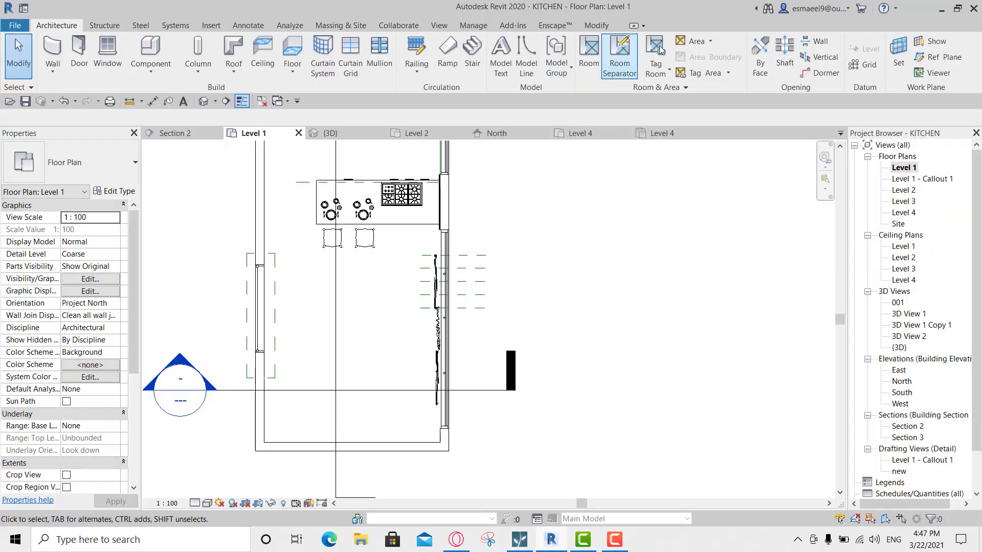
click(695, 47)
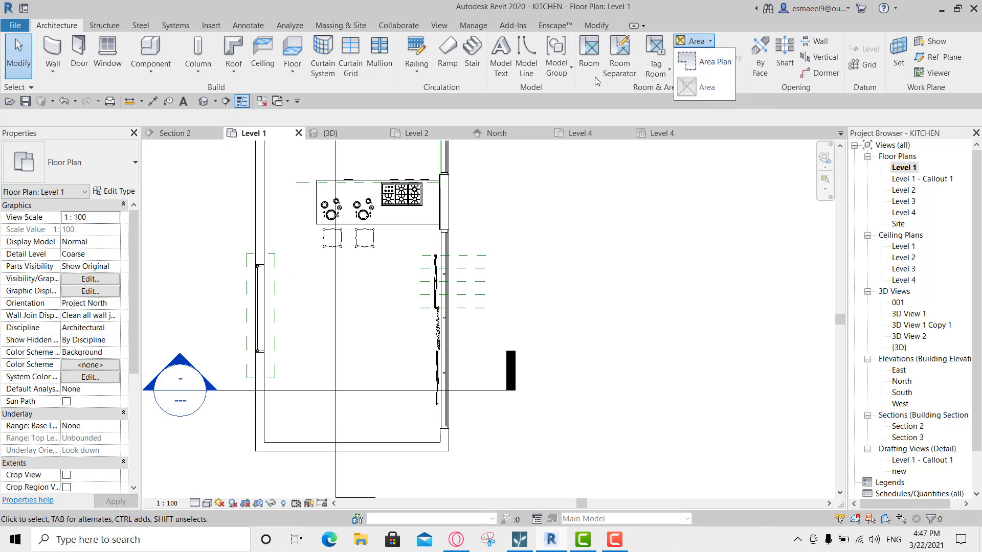
click(439, 25)
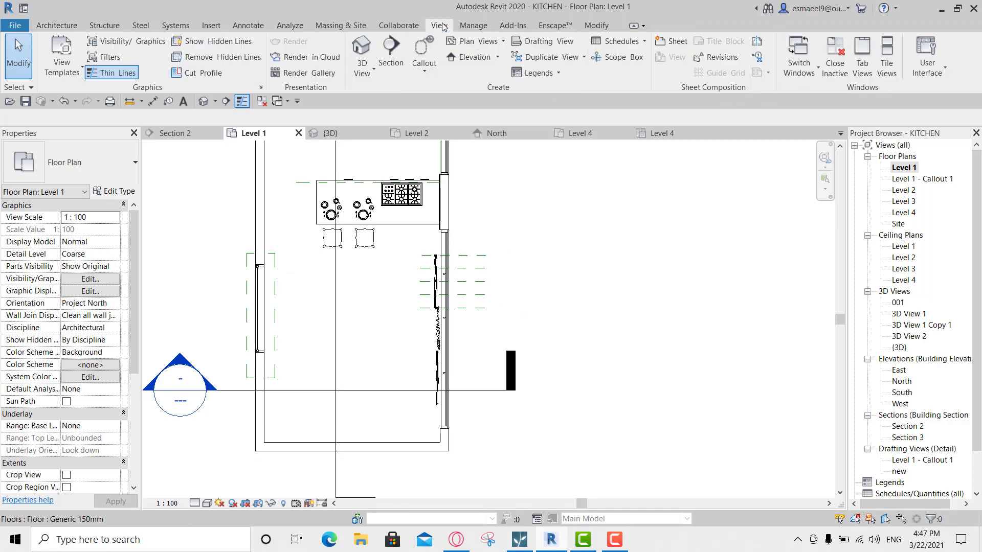
click(494, 41)
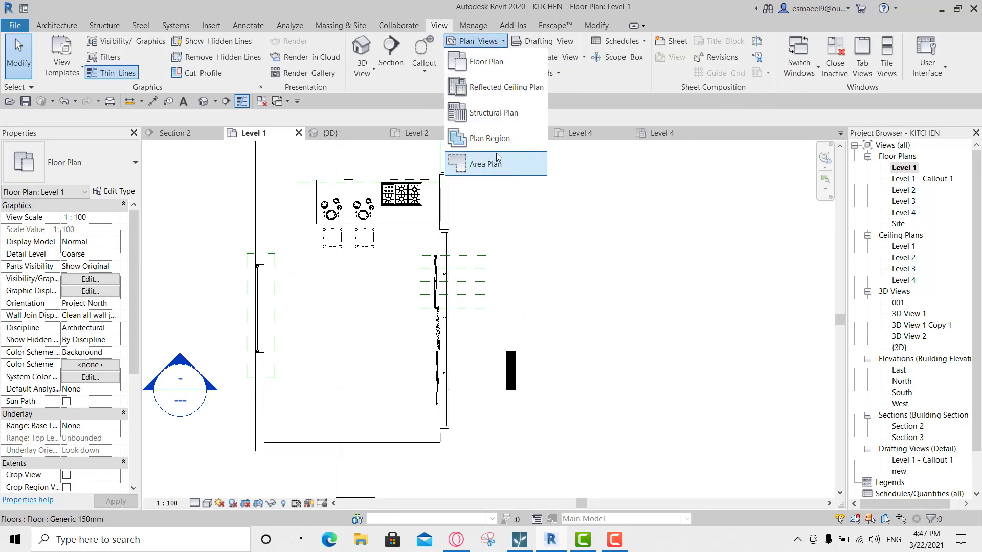
click(470, 164)
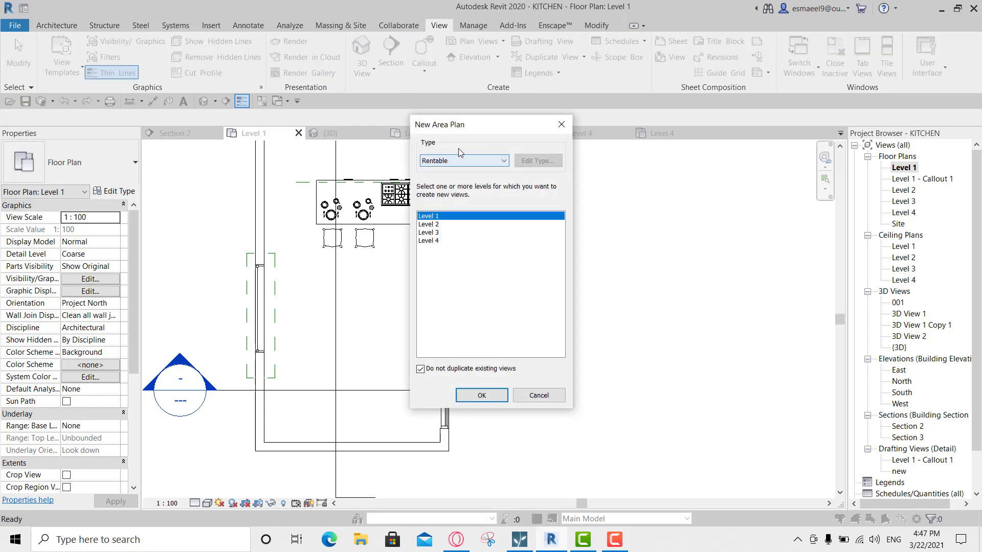
click(480, 163)
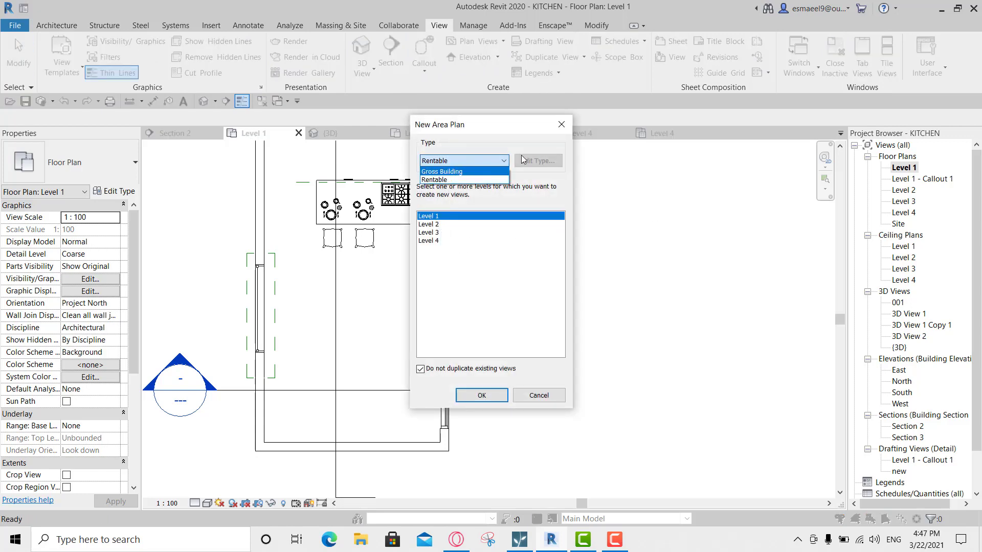
click(561, 125)
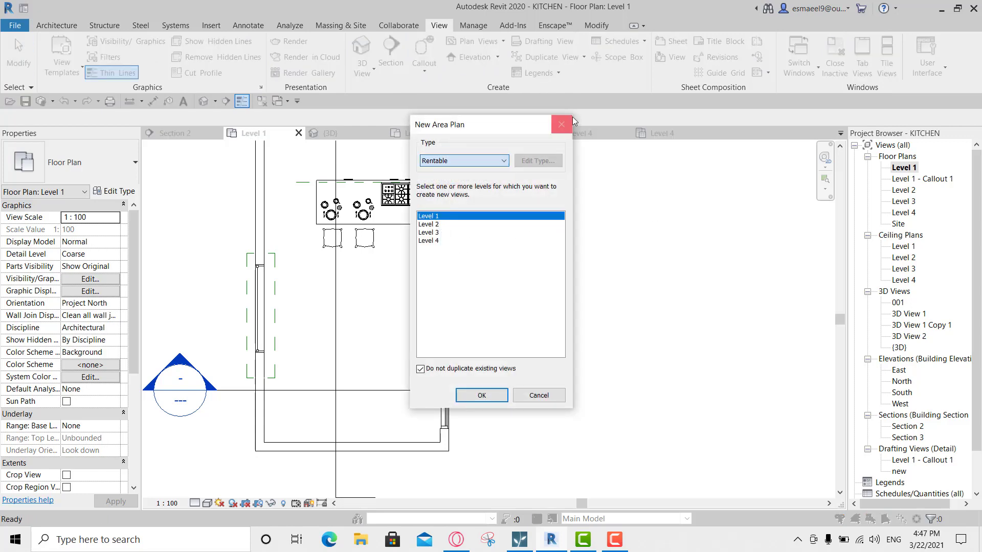
click(59, 24)
click(696, 41)
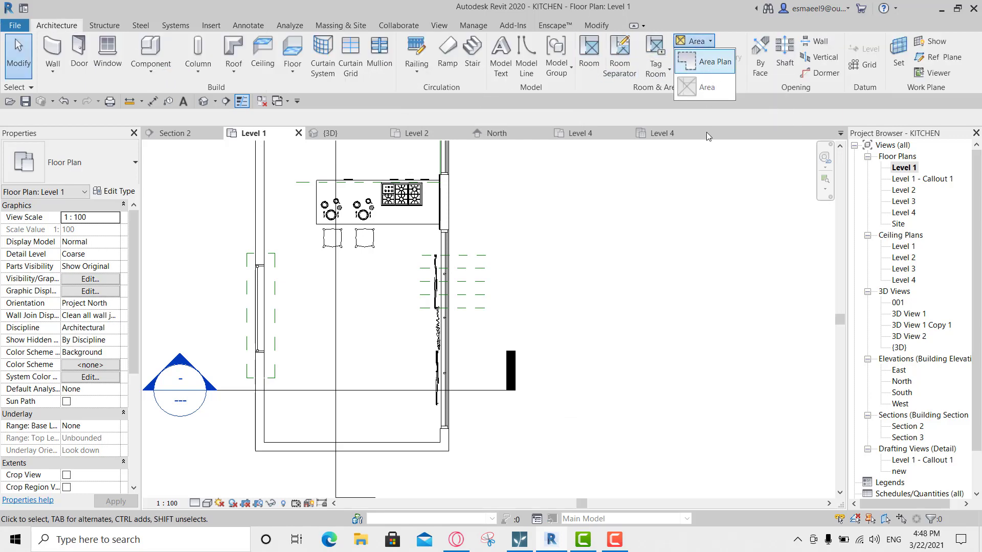
click(711, 215)
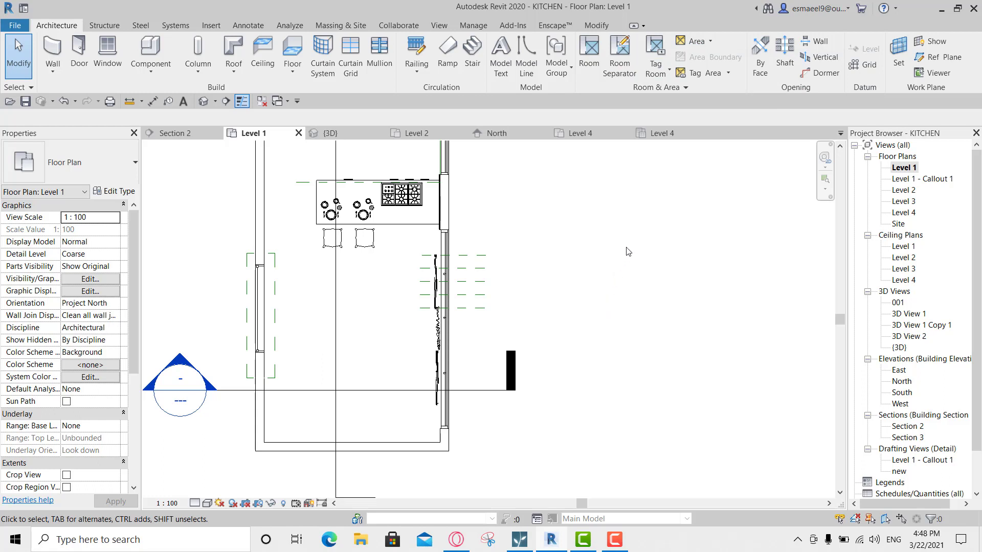
click(546, 534)
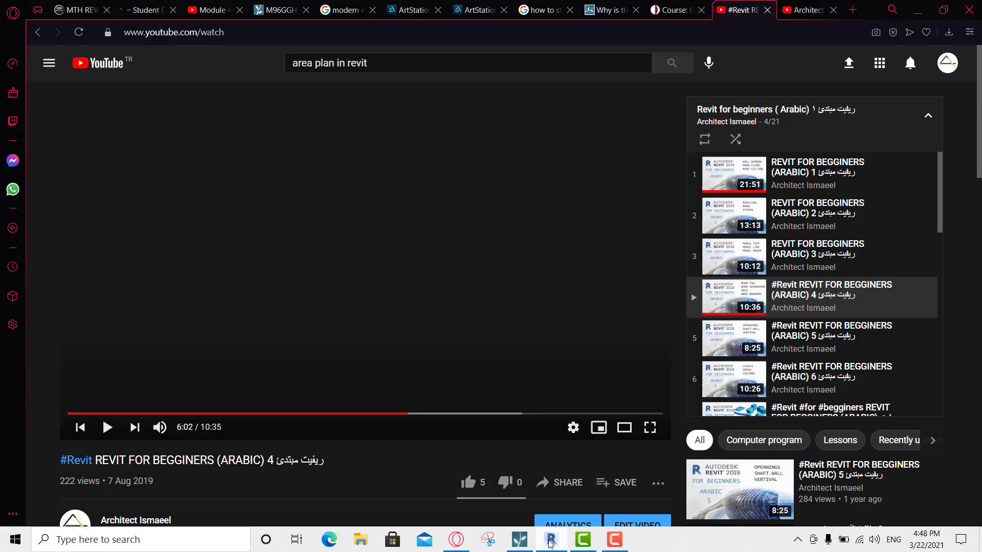
click(550, 537)
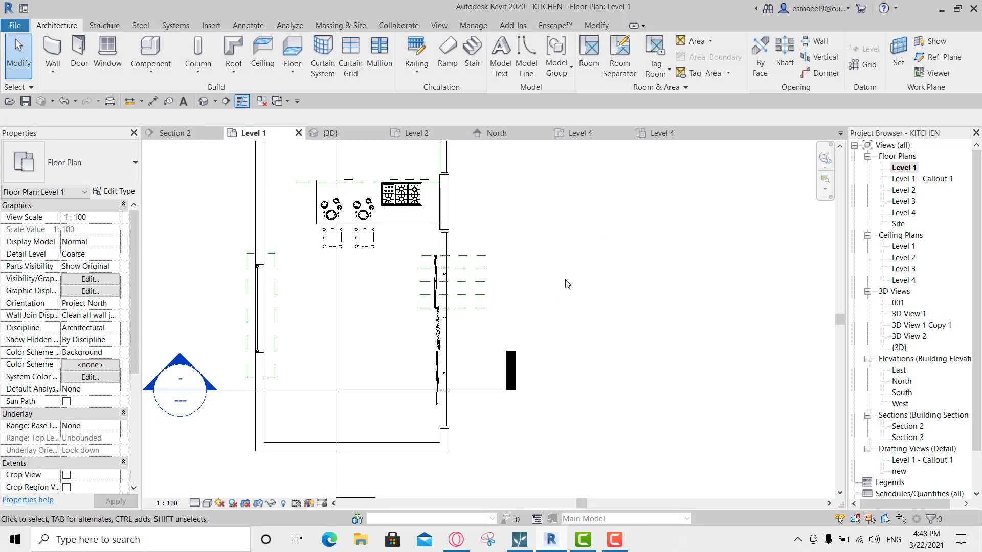